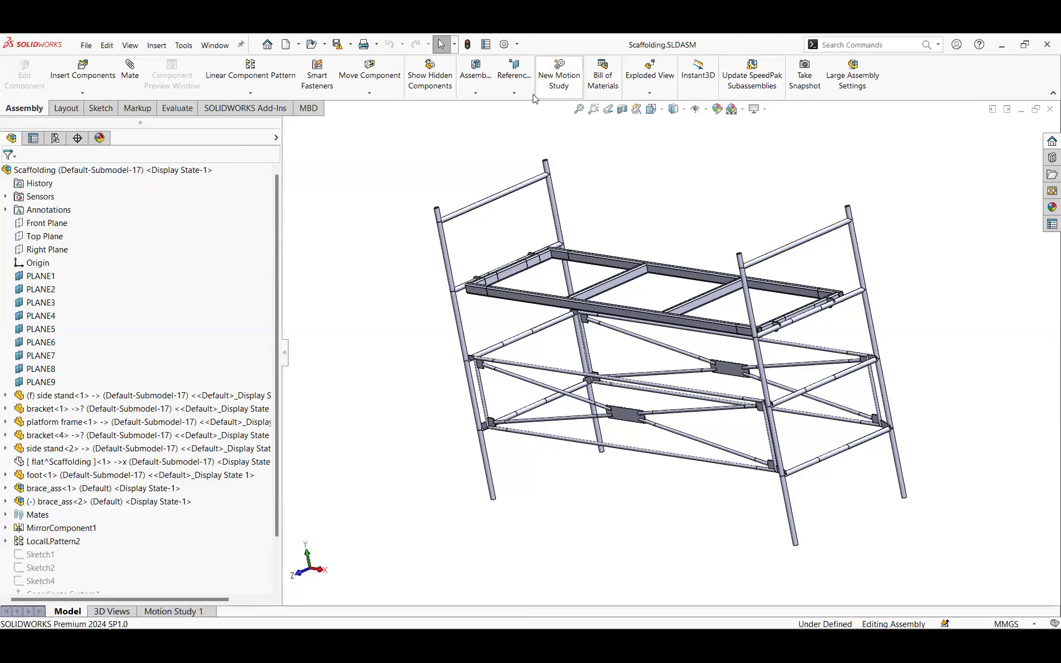
Load the SOLIDWORKS Simulation add-in, then open the Parent study and activate its configuration.
left_click(269, 105)
left_click(256, 79)
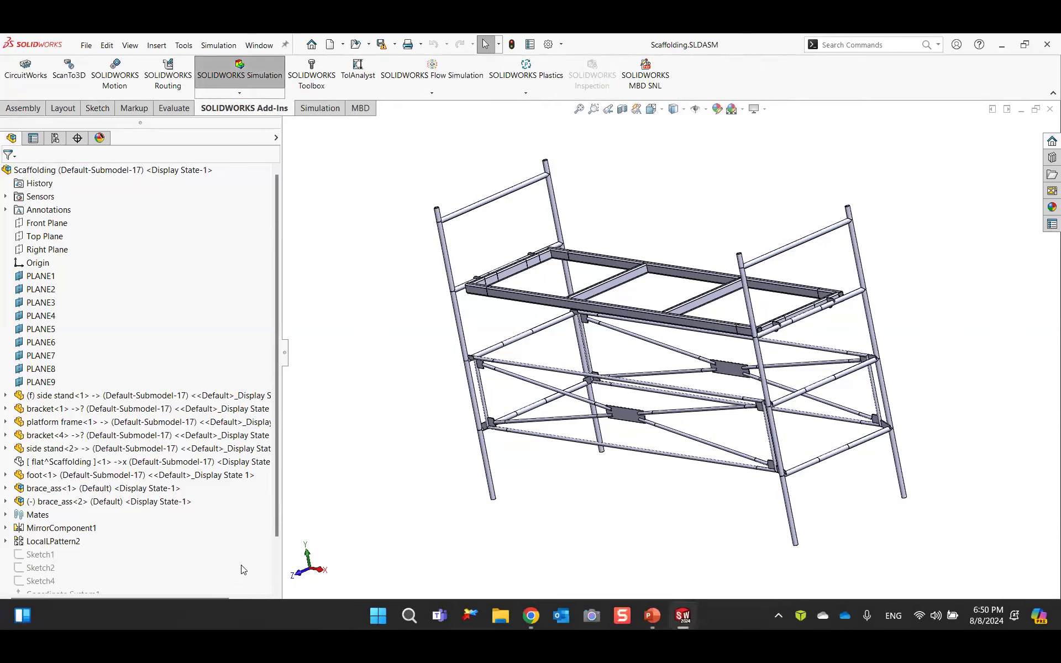
left_click(232, 611)
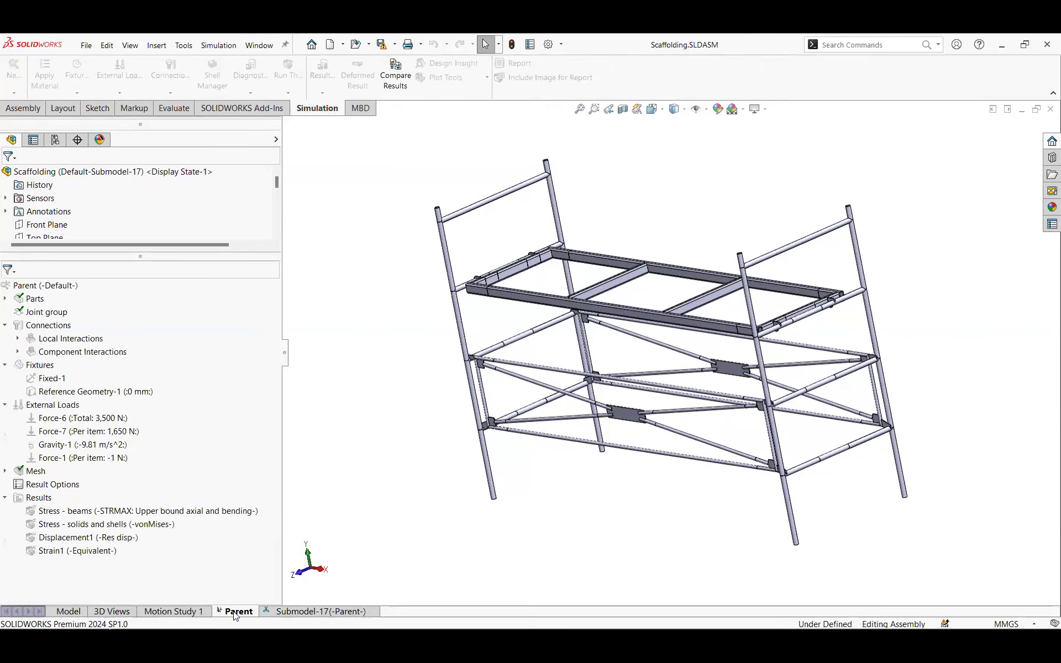
left_click(55, 418)
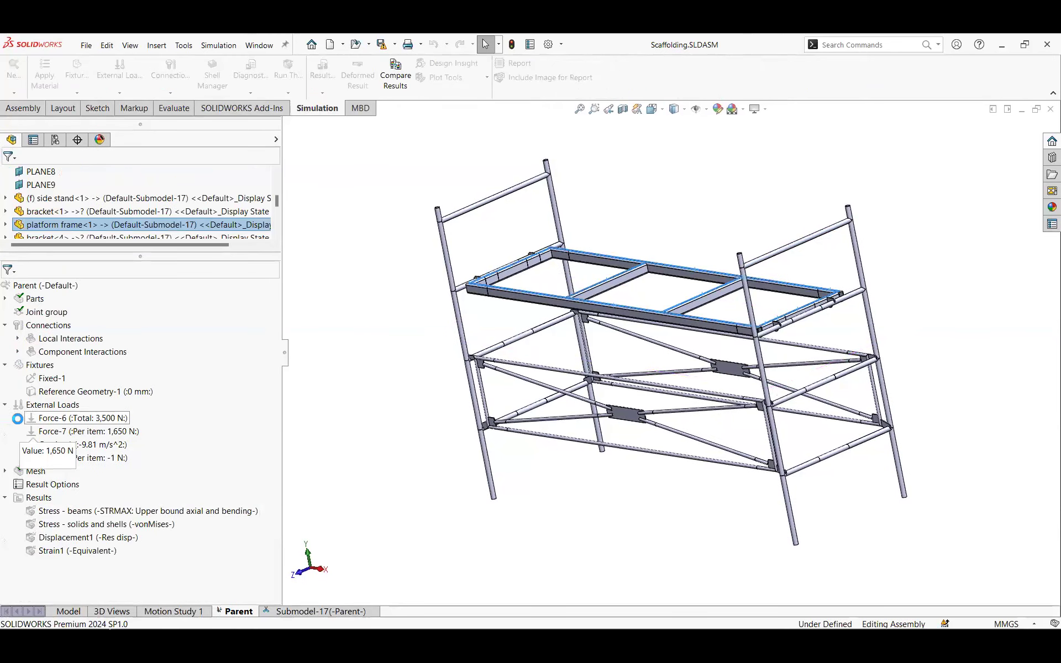
right_click(58, 420)
left_click(77, 431)
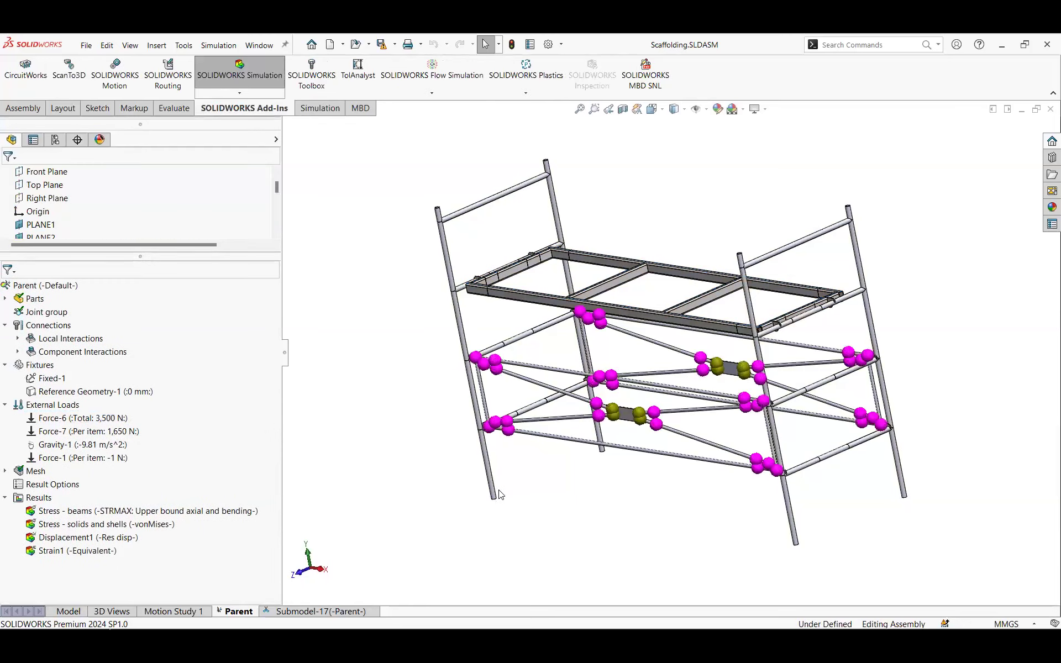
Show the load symbols of Force-6, Force-7, Gravity-1 and Force-1 in the Parent study.
left_click(64, 419)
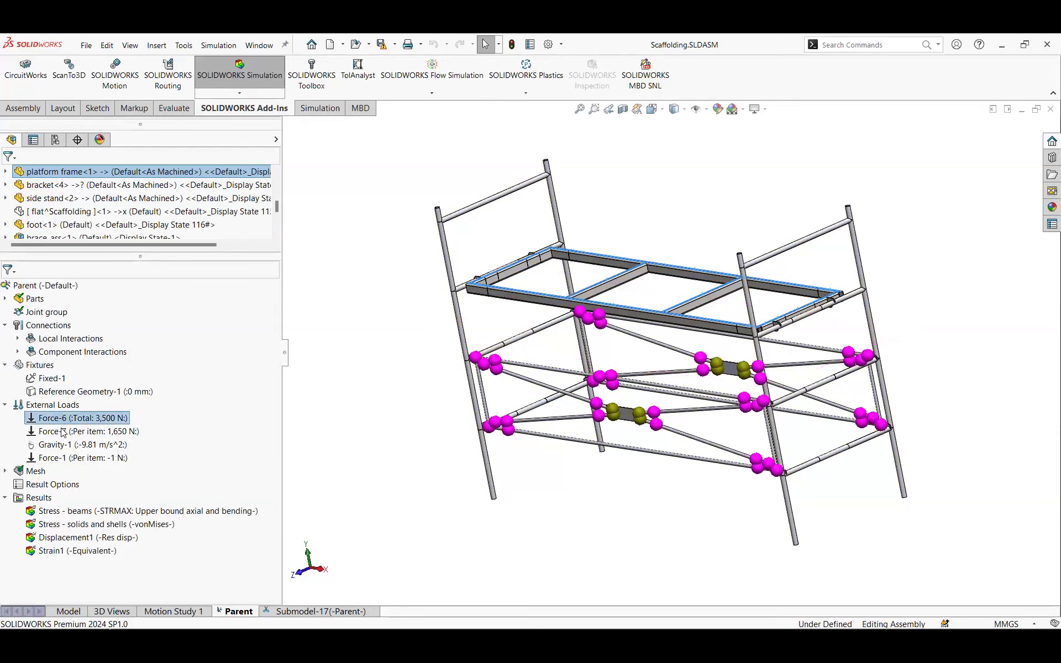
left_click(60, 444)
left_click(55, 432)
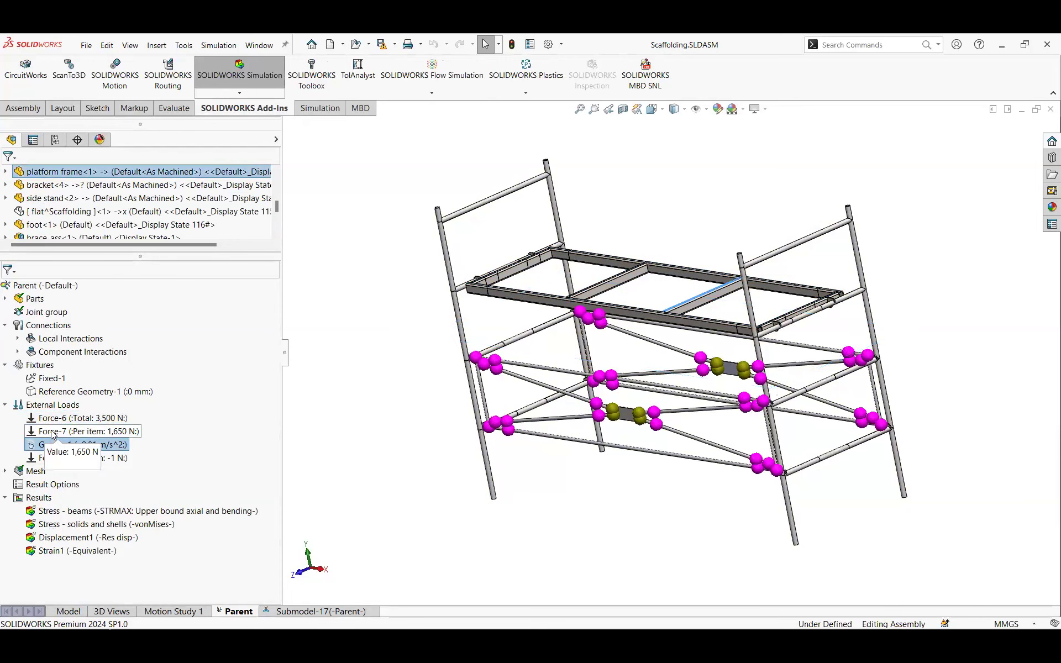
left_click(55, 418)
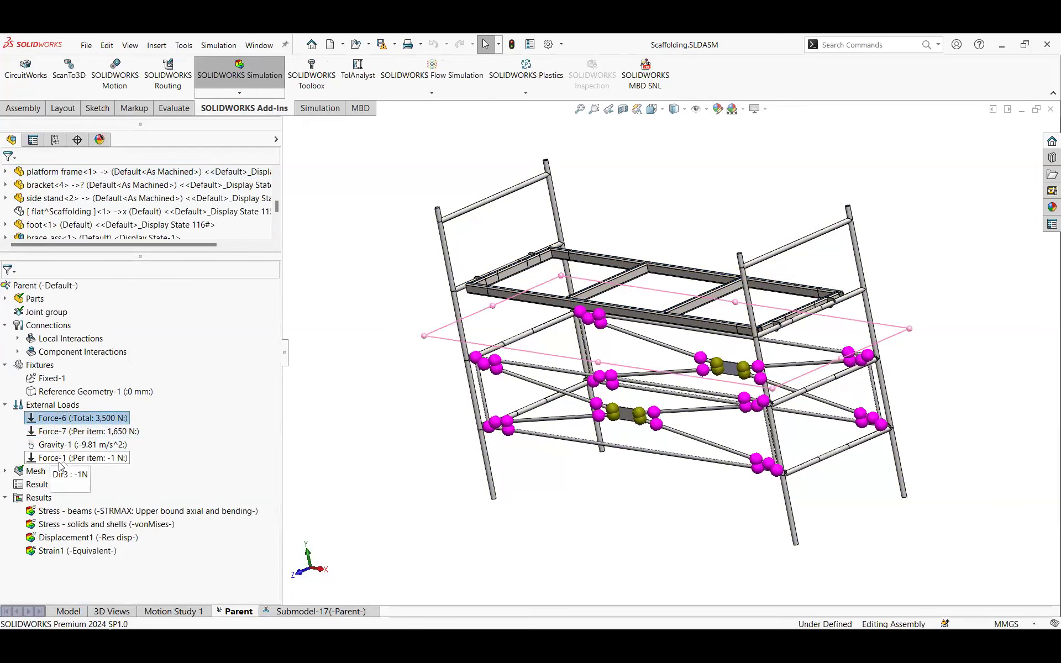
left_click(63, 460, "shift")
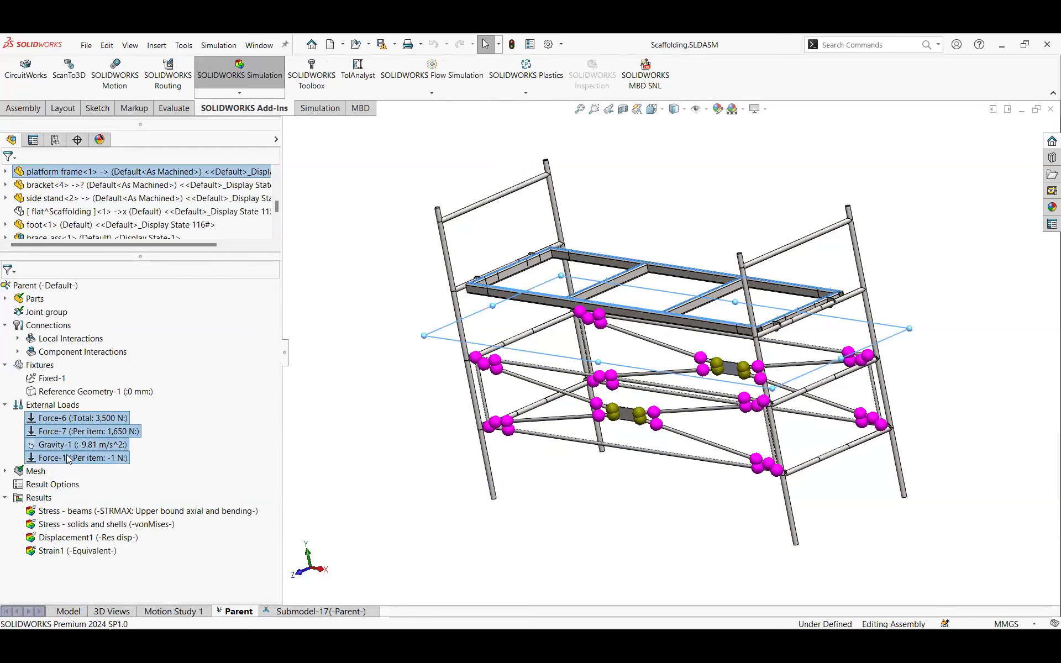
right_click(67, 457)
left_click(96, 465)
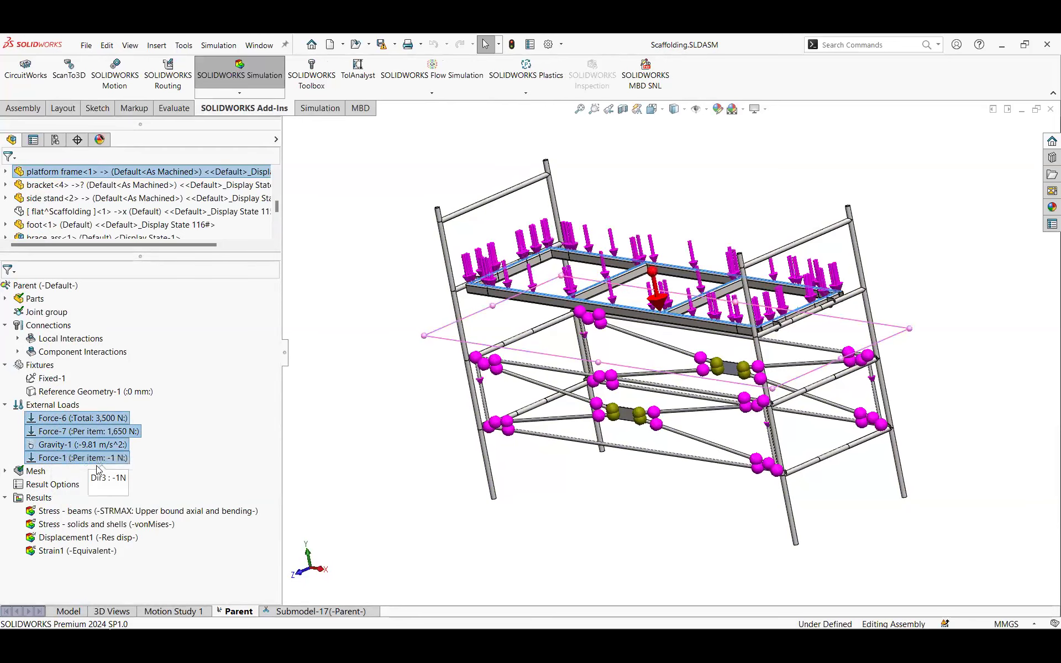
Display the Displacement1 result plot of the Parent study and play its deformation animation.
left_click(50, 537)
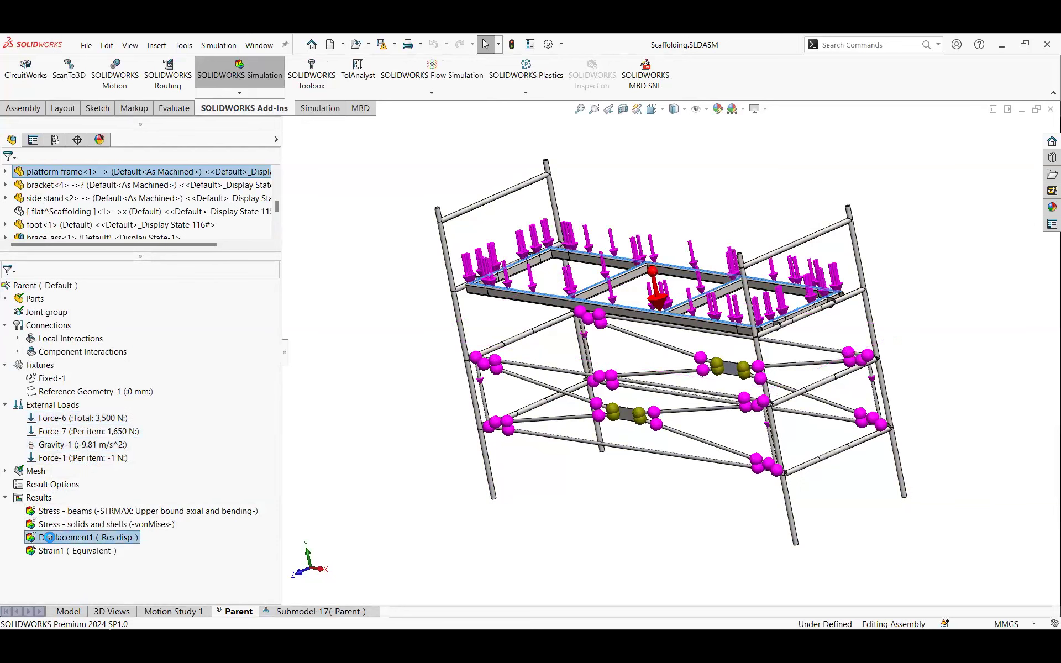
double_click(49, 537)
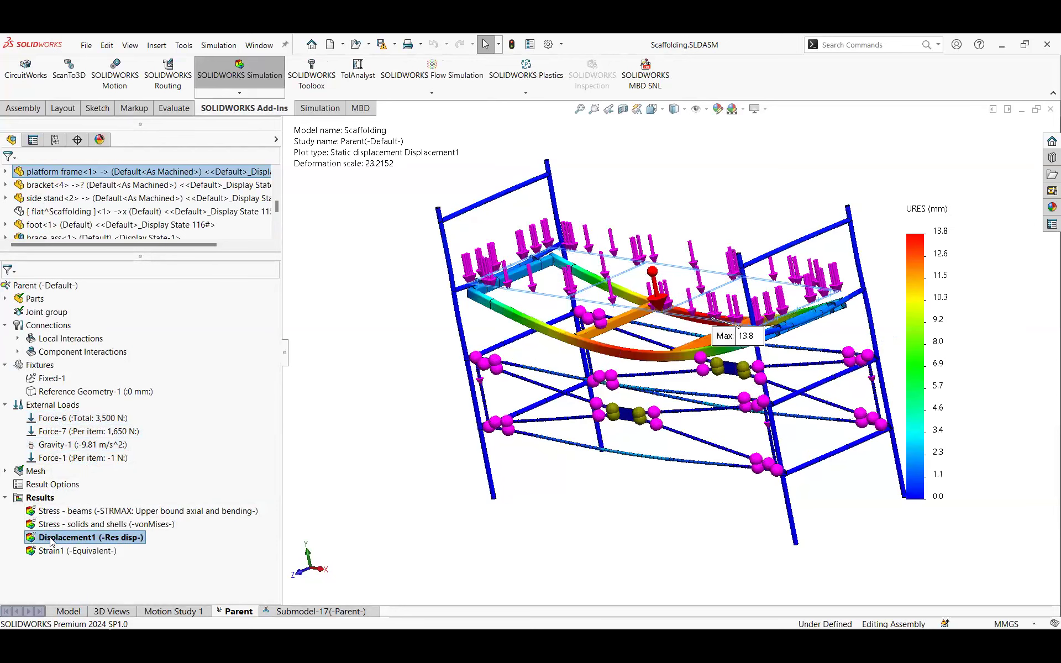
right_click(51, 539)
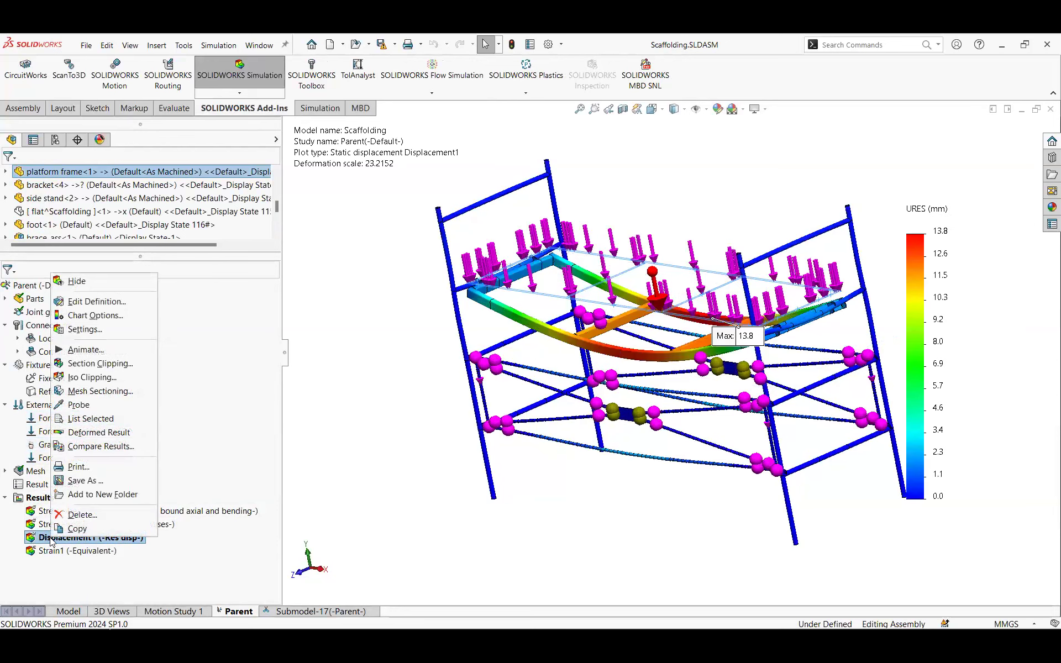
left_click(110, 358)
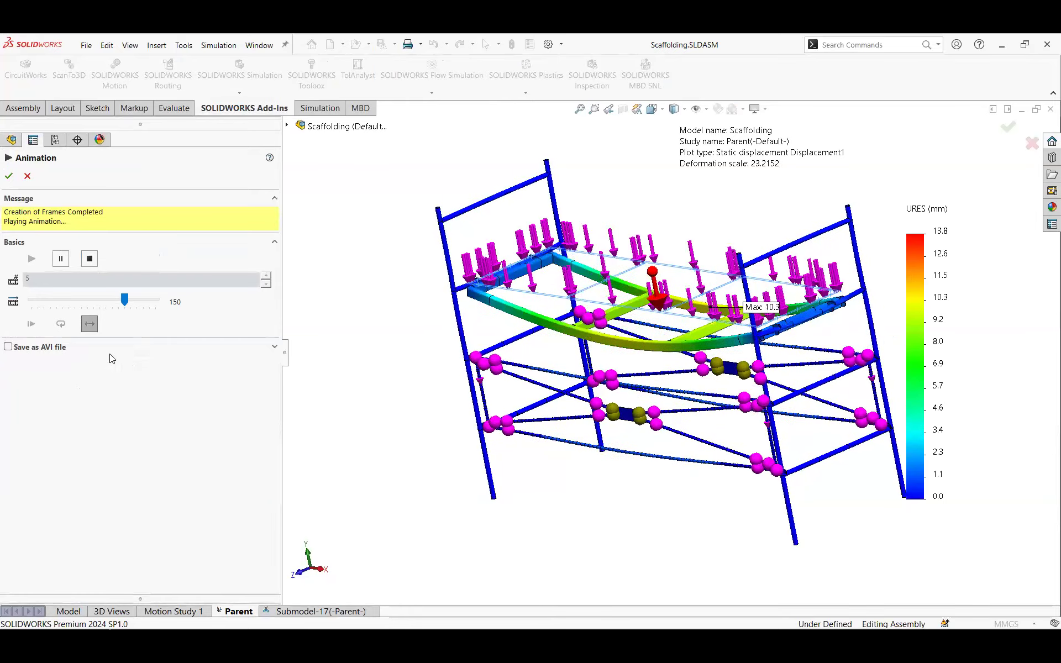
left_click(26, 178)
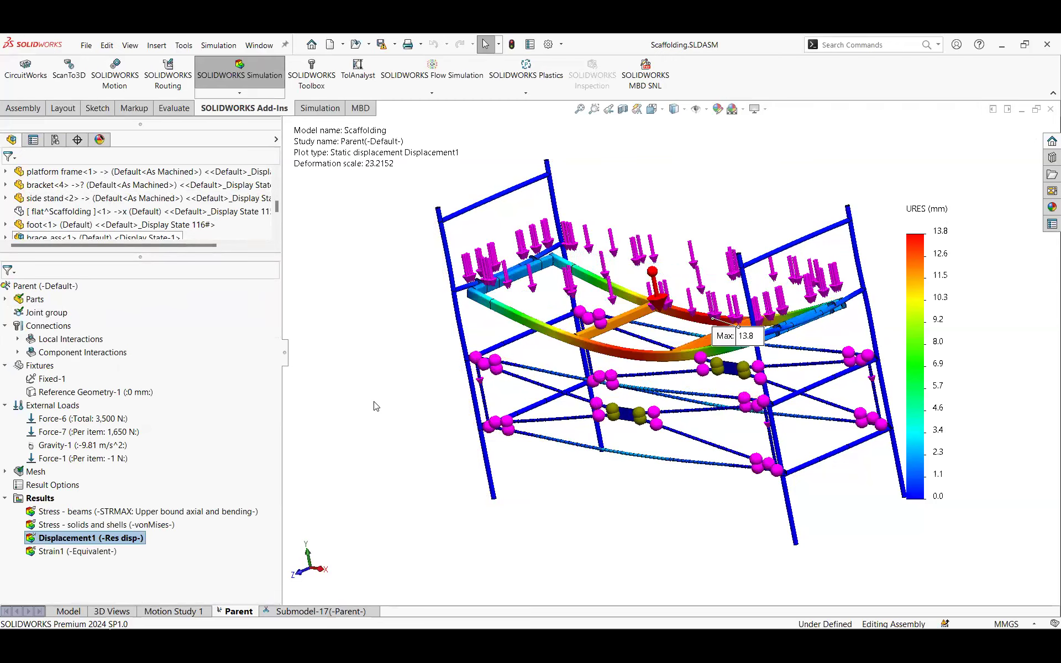
Hide the displacement plot and examine the bracket joining the platform frame to the side stand tube at the front corner.
right_click(96, 538)
left_click(163, 283)
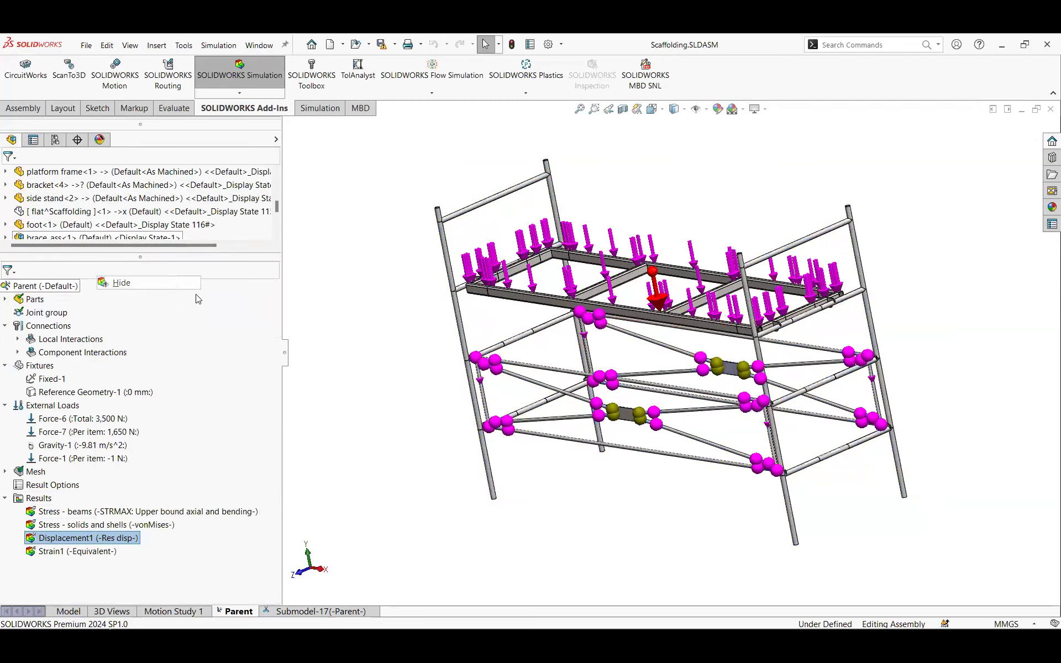
left_click(796, 326)
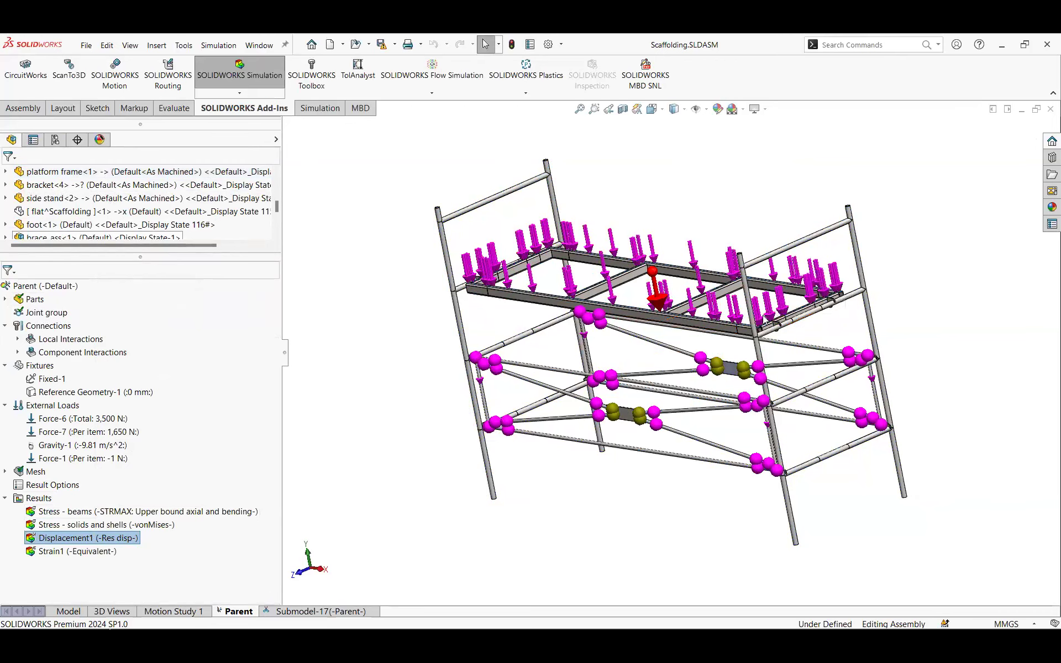
scroll(781, 313, "down", 8)
scroll(738, 384, "down", 6)
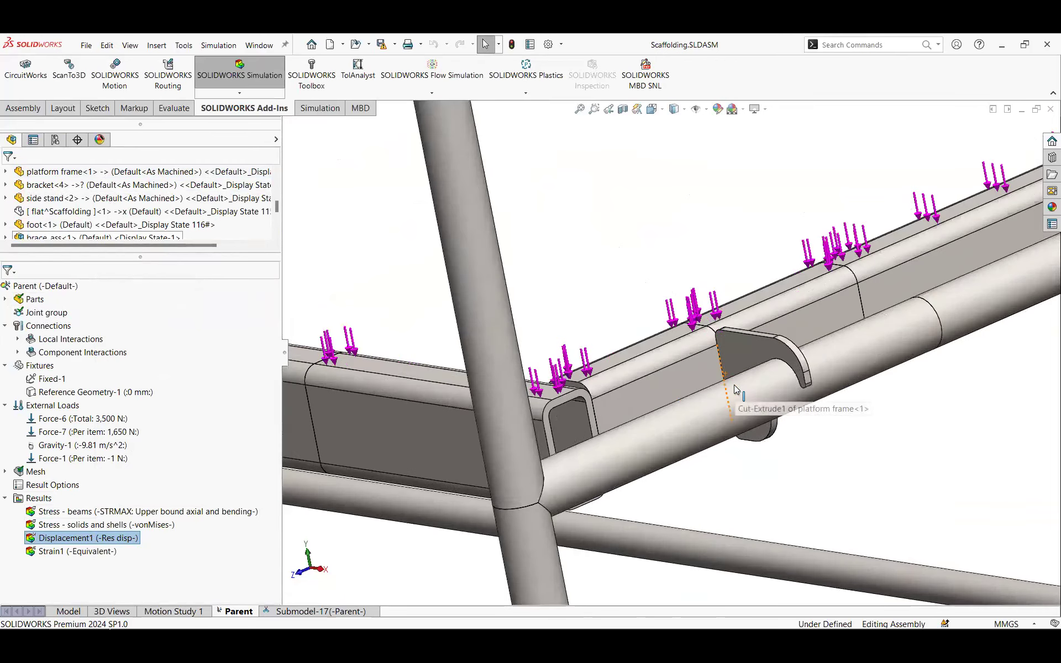
left_click(757, 381)
scroll(672, 387, "up", 2)
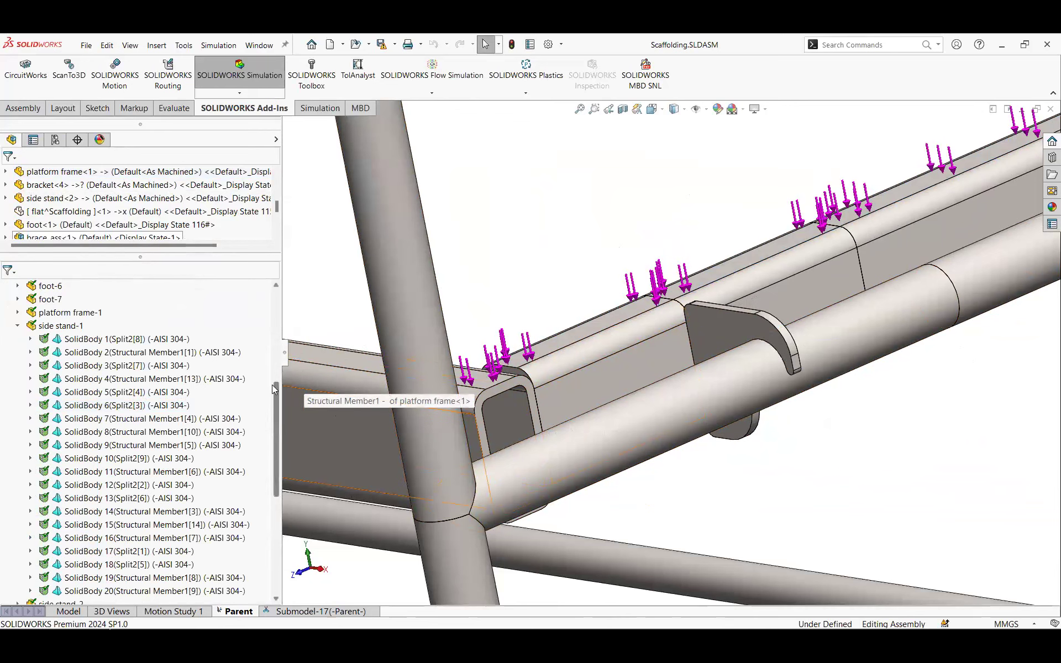
Create a submodeling study from the Parent study containing the corner bracket and its adjacent platform frame and side stand bodies.
left_click_drag(279, 408, 277, 294)
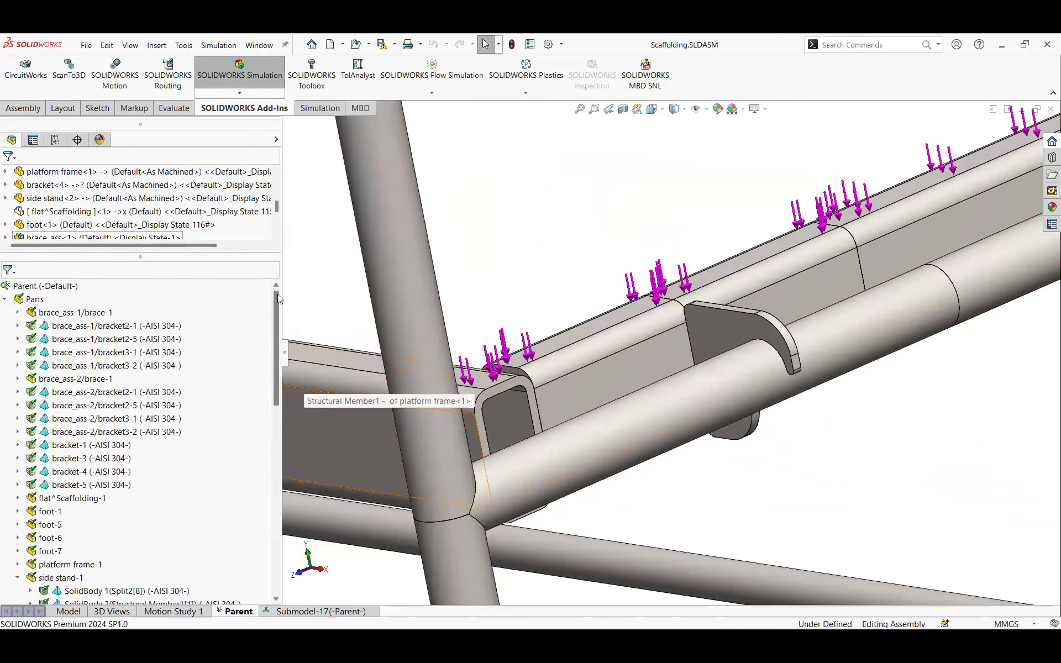
right_click(39, 290)
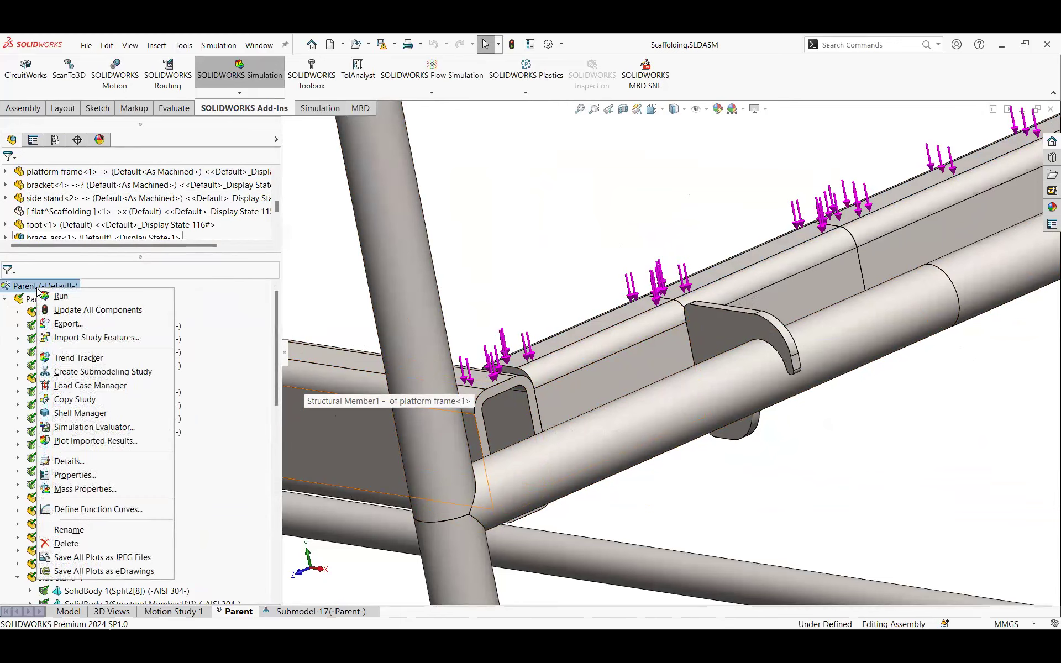
left_click(94, 371)
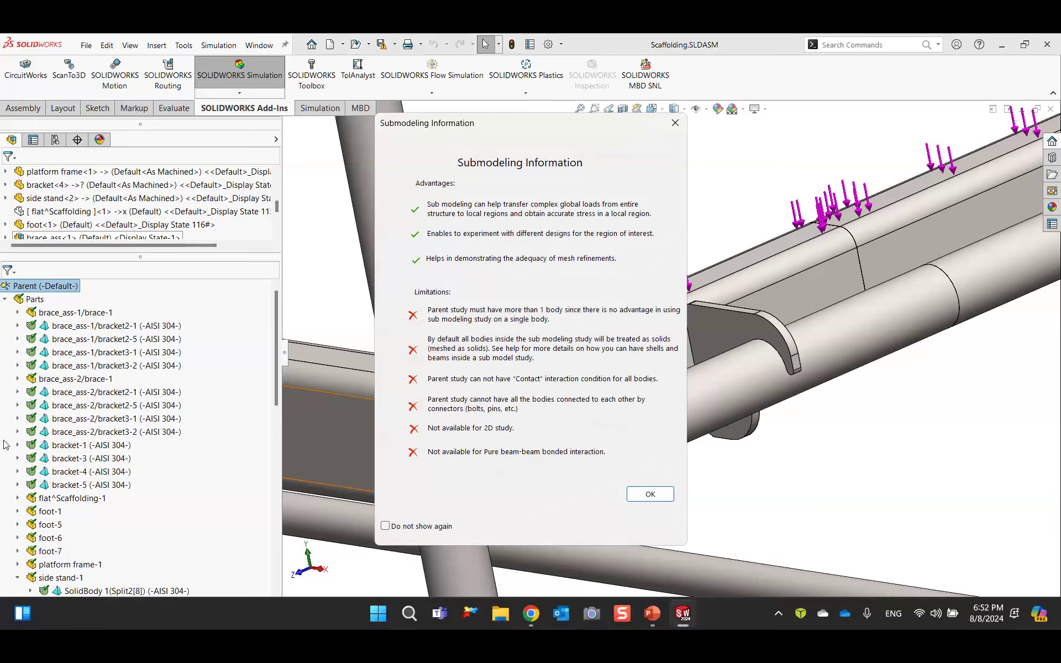
left_click(650, 494)
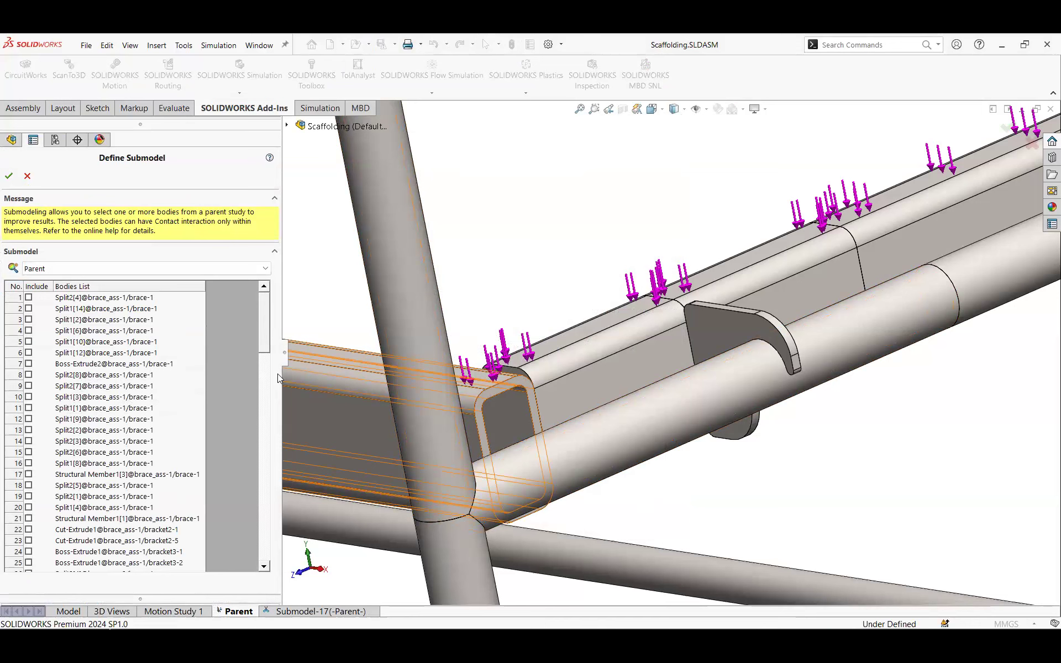
left_click(600, 376)
left_click(747, 302)
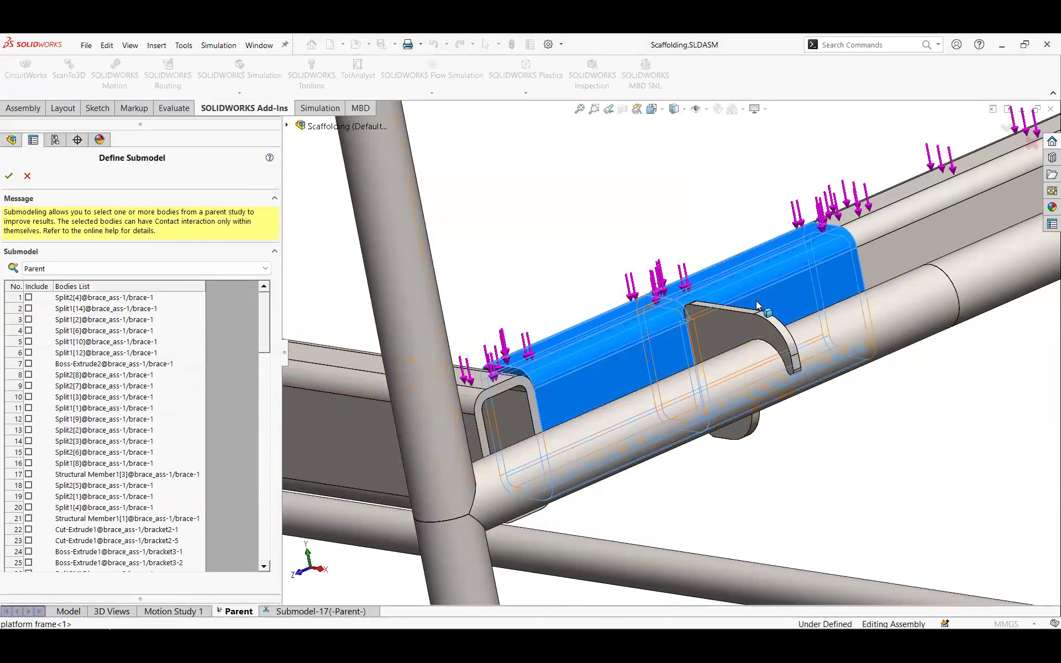
left_click(738, 327)
left_click(713, 381)
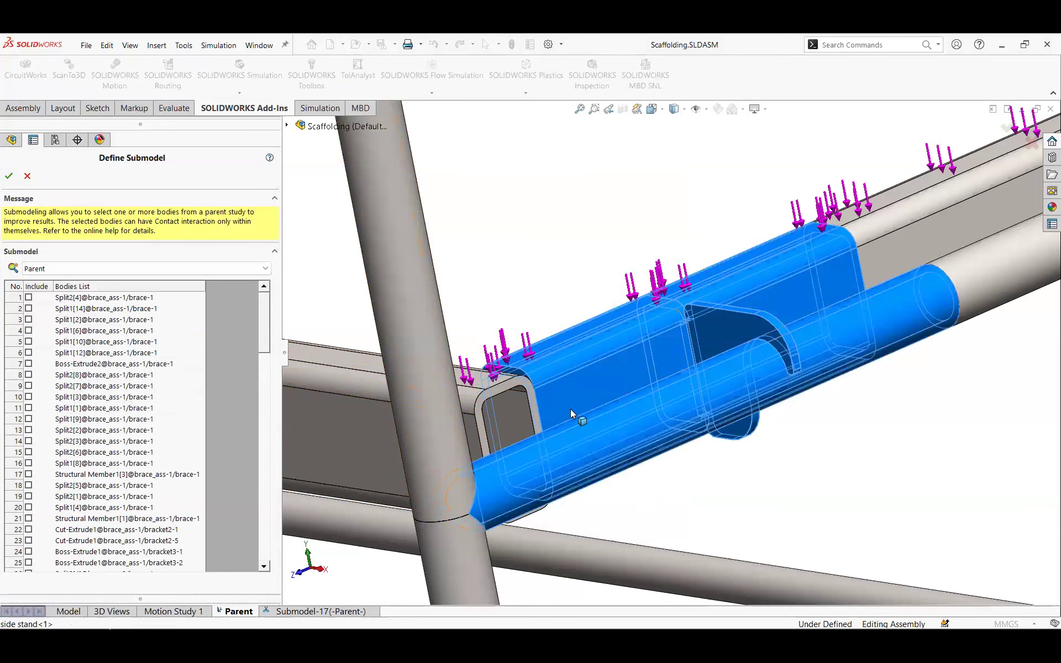
left_click(357, 400)
scroll(399, 399, "up", 2)
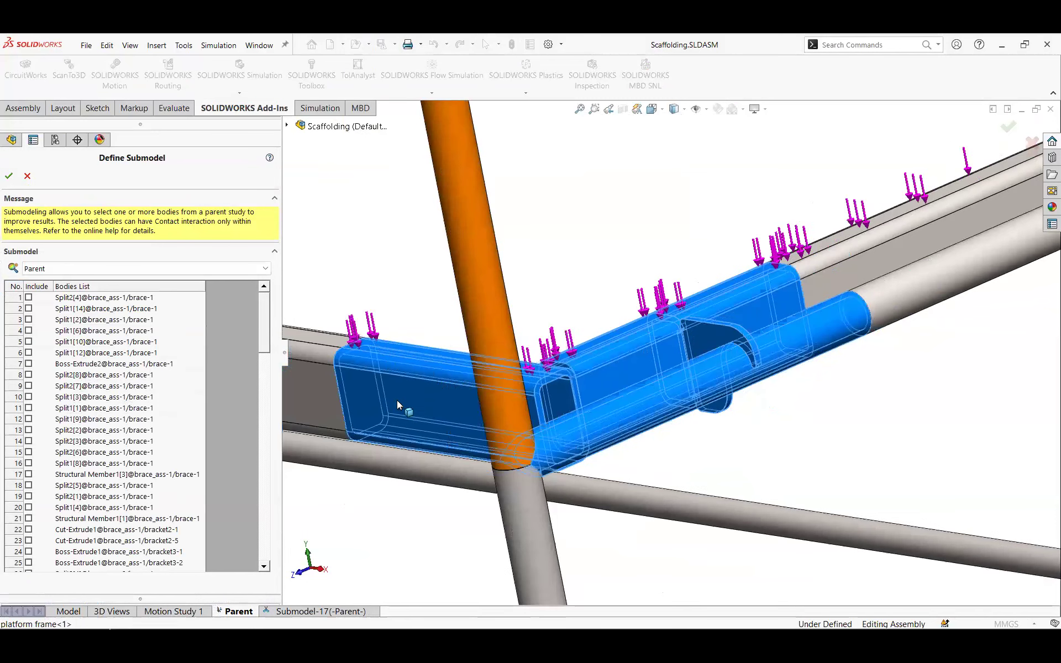
scroll(381, 421, "down", 1)
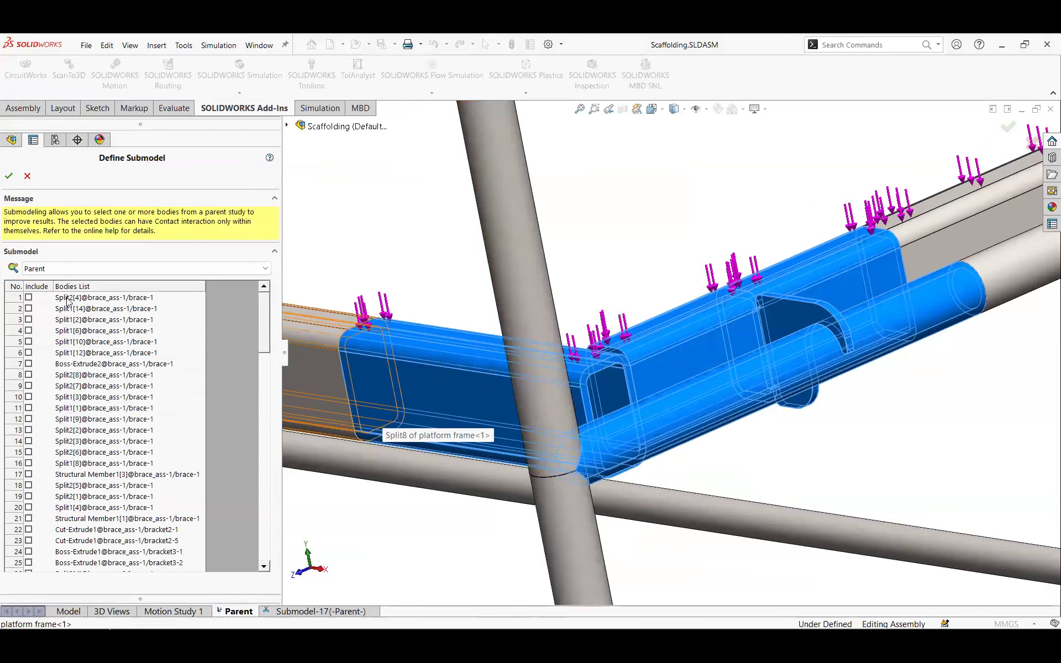
left_click(7, 176)
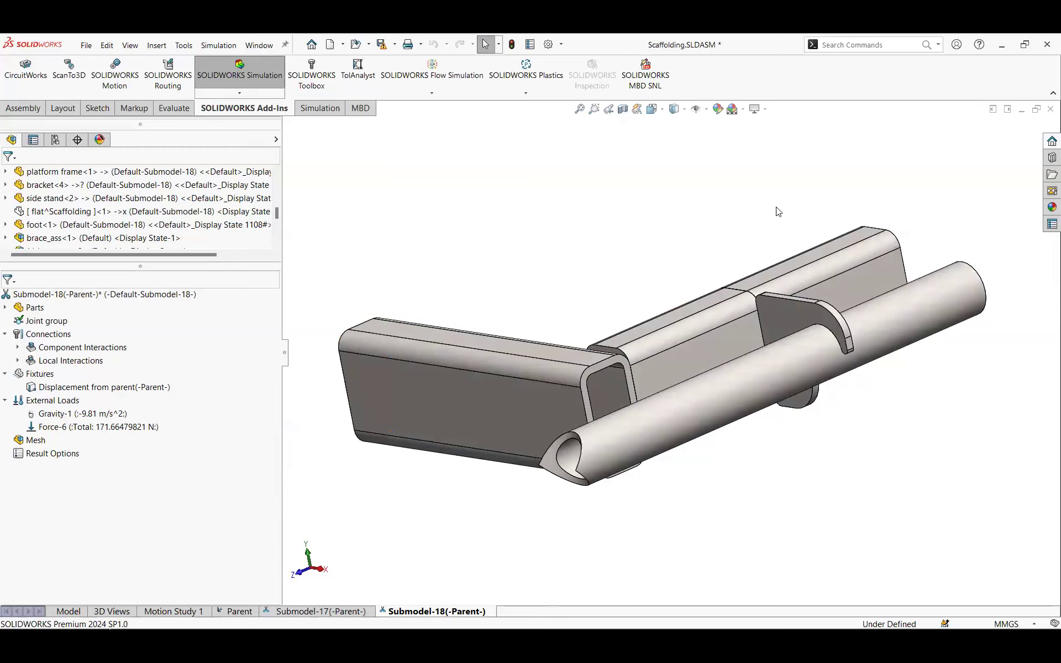
Examine the new submodel's geometry and its transferred gravity and Force-6 loads.
scroll(477, 338, "down", 3)
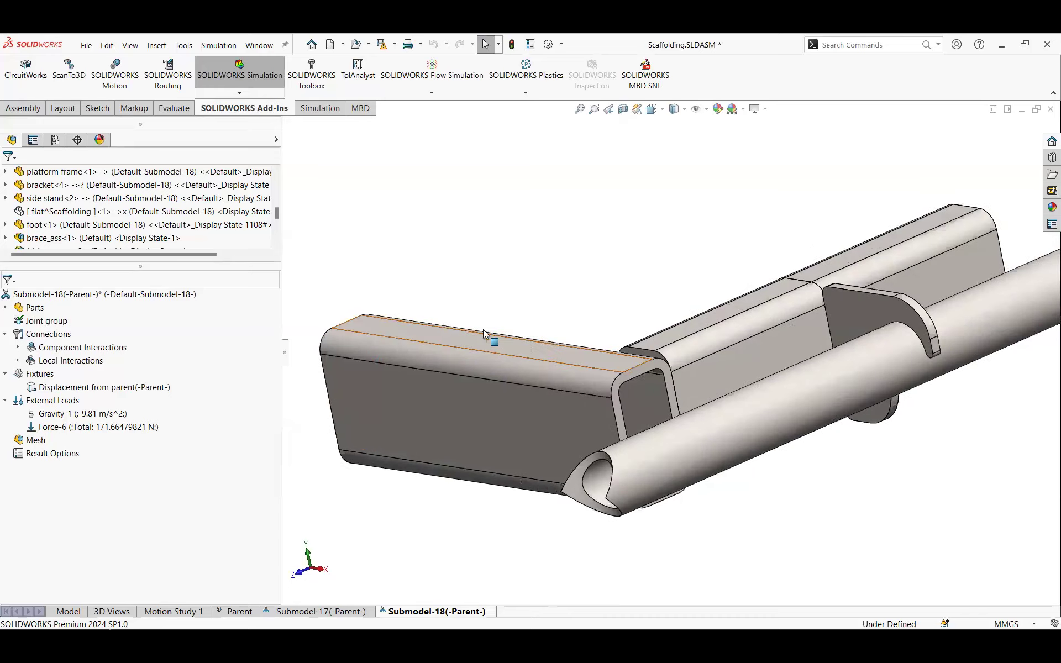
middle_click_drag(511, 312, 449, 326)
left_click(55, 414)
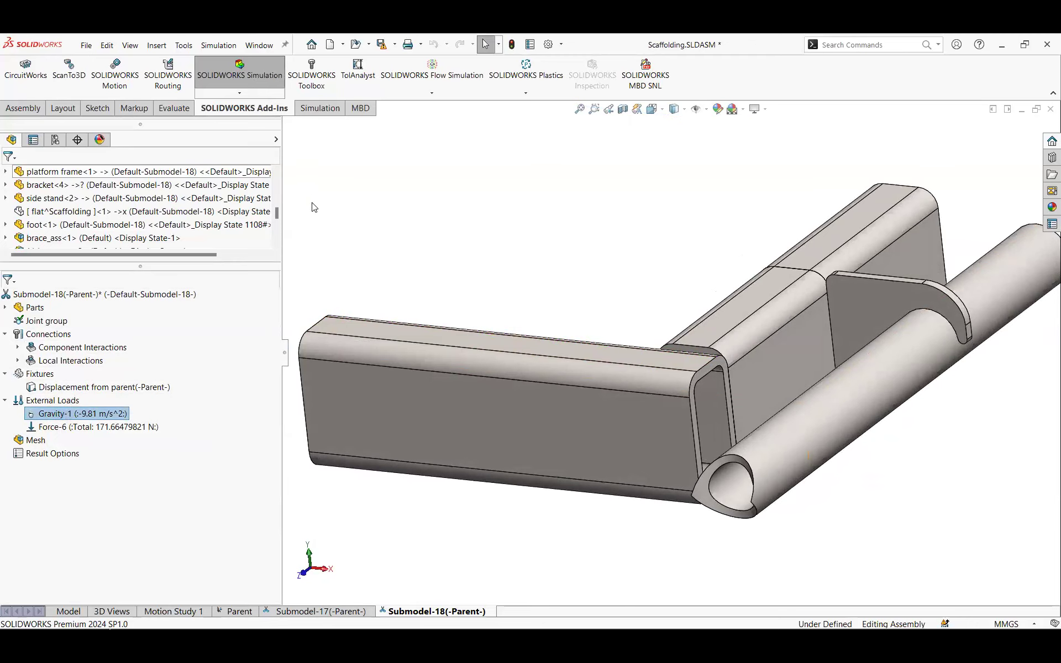
left_click(49, 427)
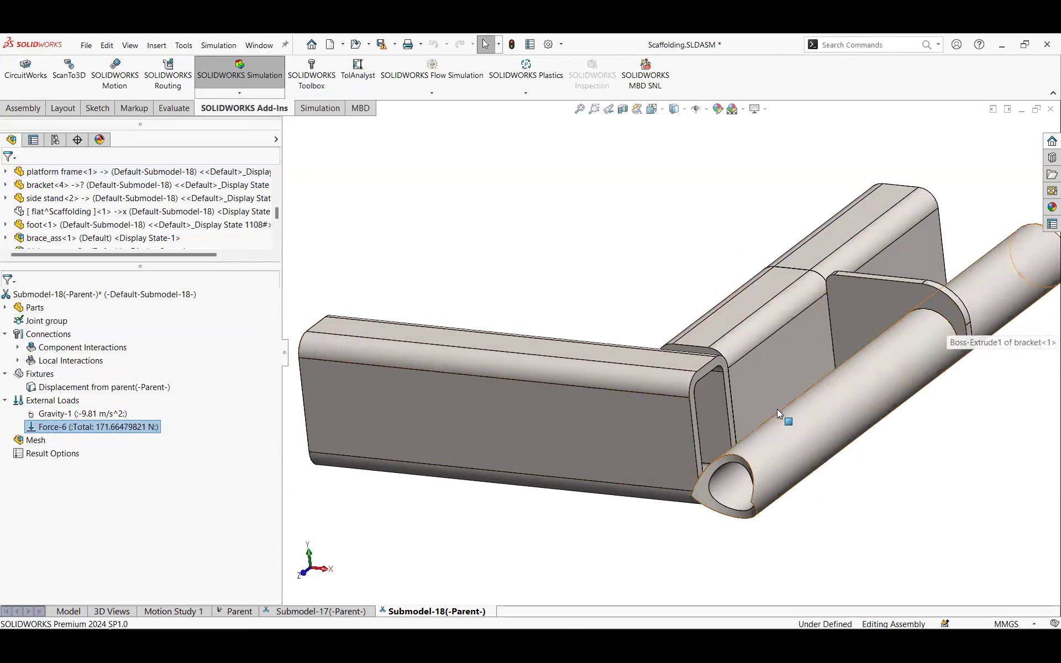
Switch to the Submodel-17 study and activate its configuration.
left_click(276, 611)
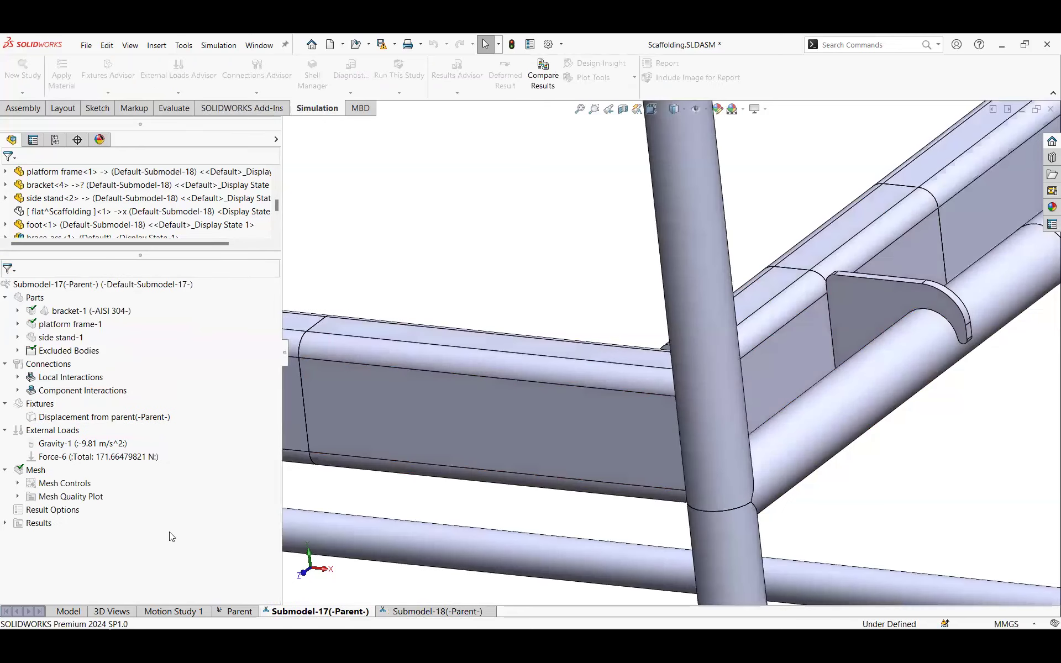
right_click(80, 512)
left_click(84, 516)
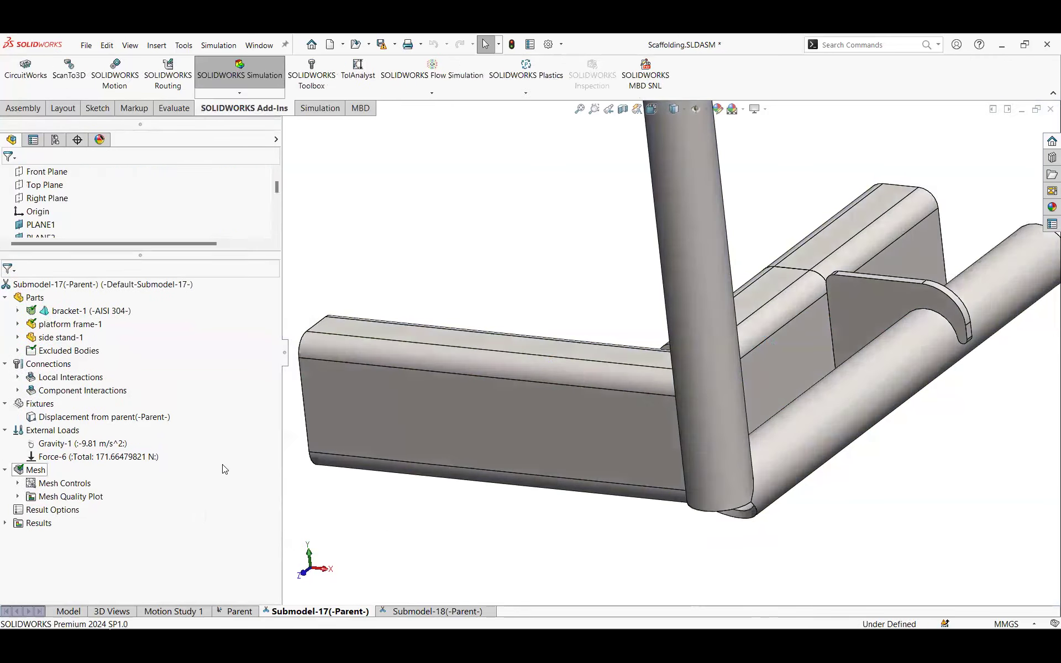
Display the Quality1 mesh plot of Submodel-17, inspect the refined mesh around the bracket, and expand the study's results.
left_click(17, 496)
double_click(80, 509)
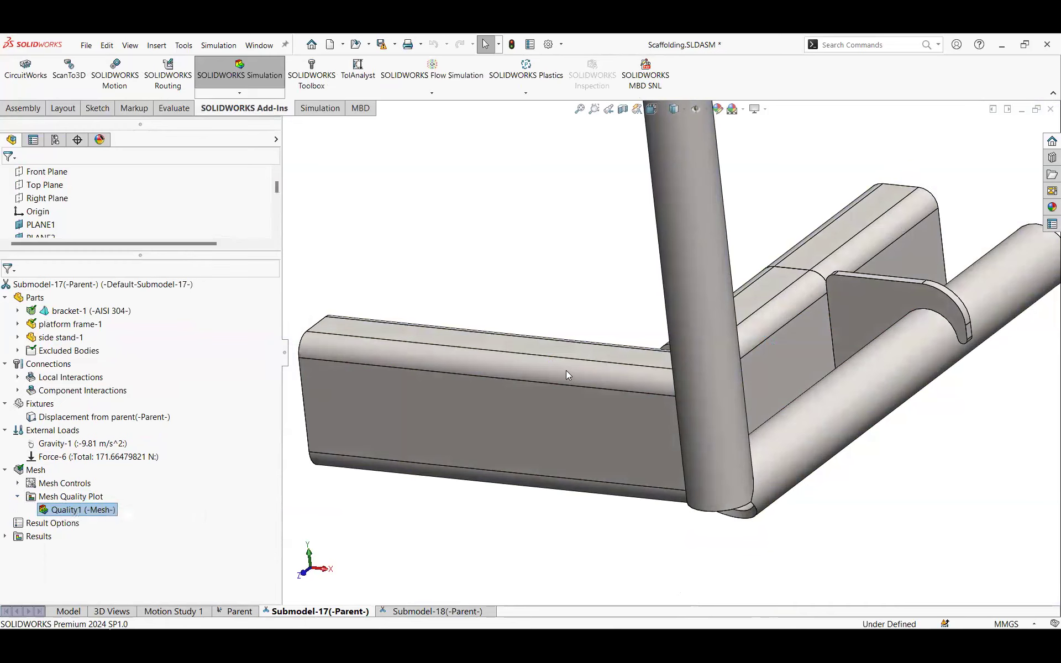
scroll(908, 321, "down", 5)
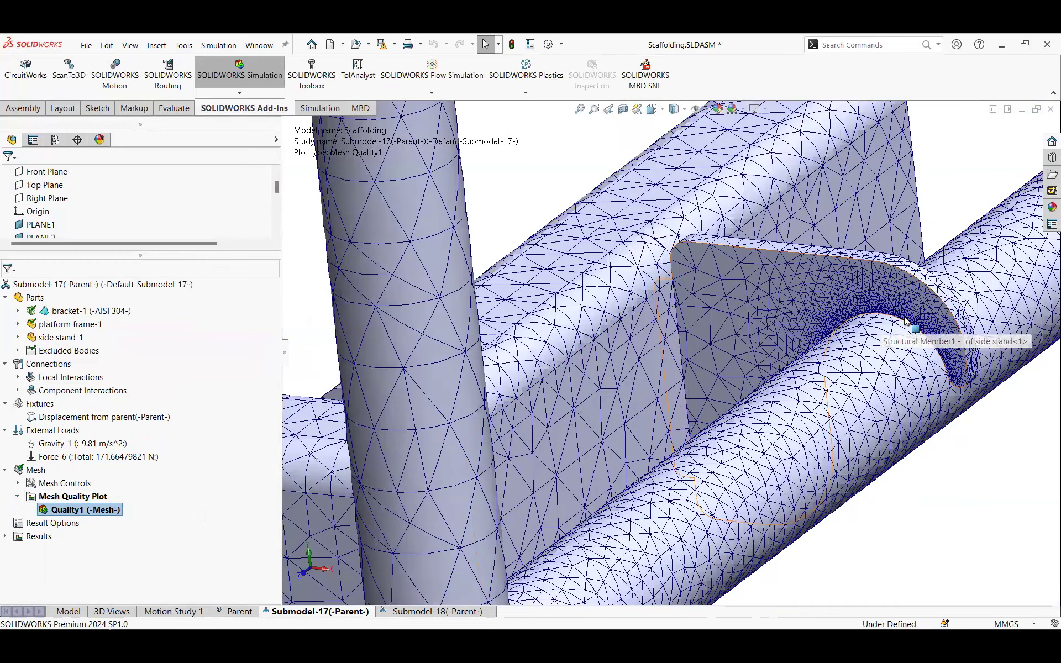
left_click(5, 536)
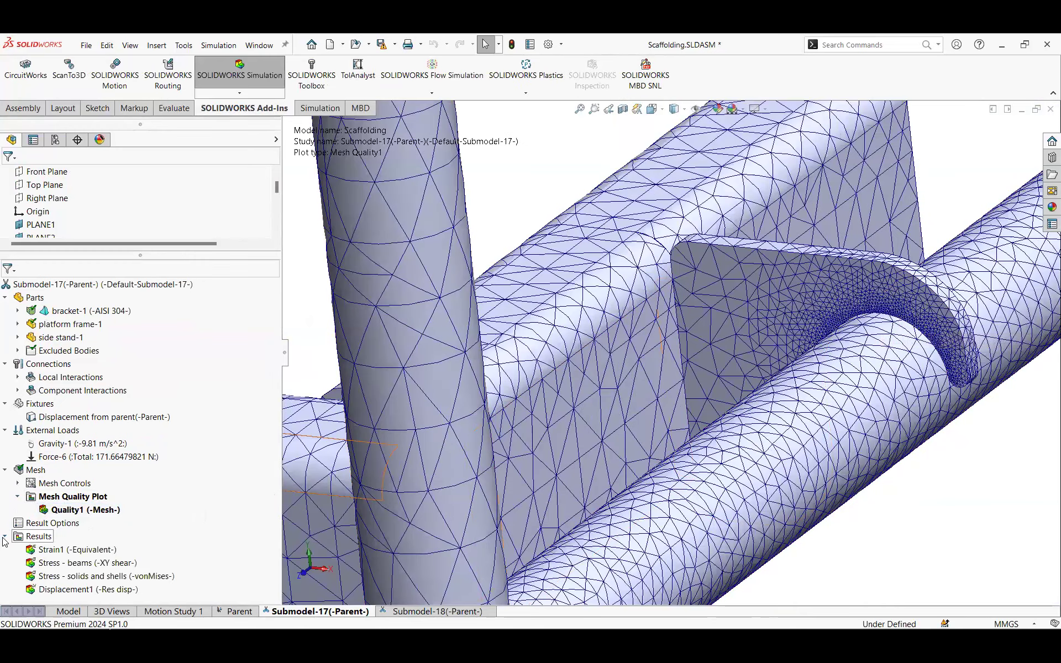
Display the von Mises stress plot for solids and shells, inspect the bracket, and close the scaffolding assembly.
scroll(819, 315, "down", 5)
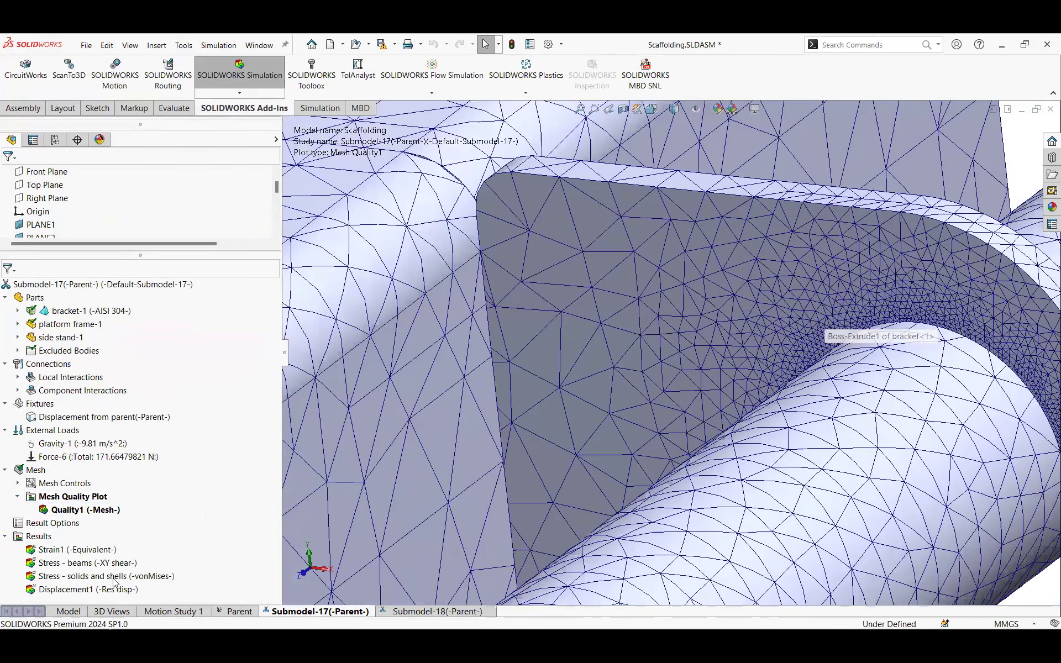
double_click(77, 577)
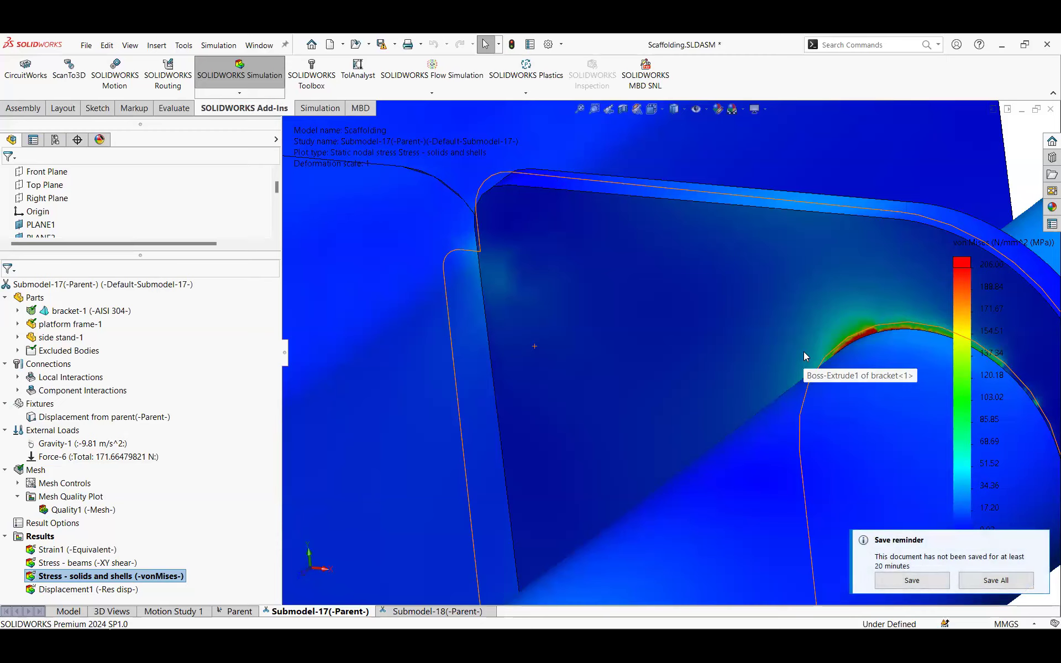
left_click(1050, 109)
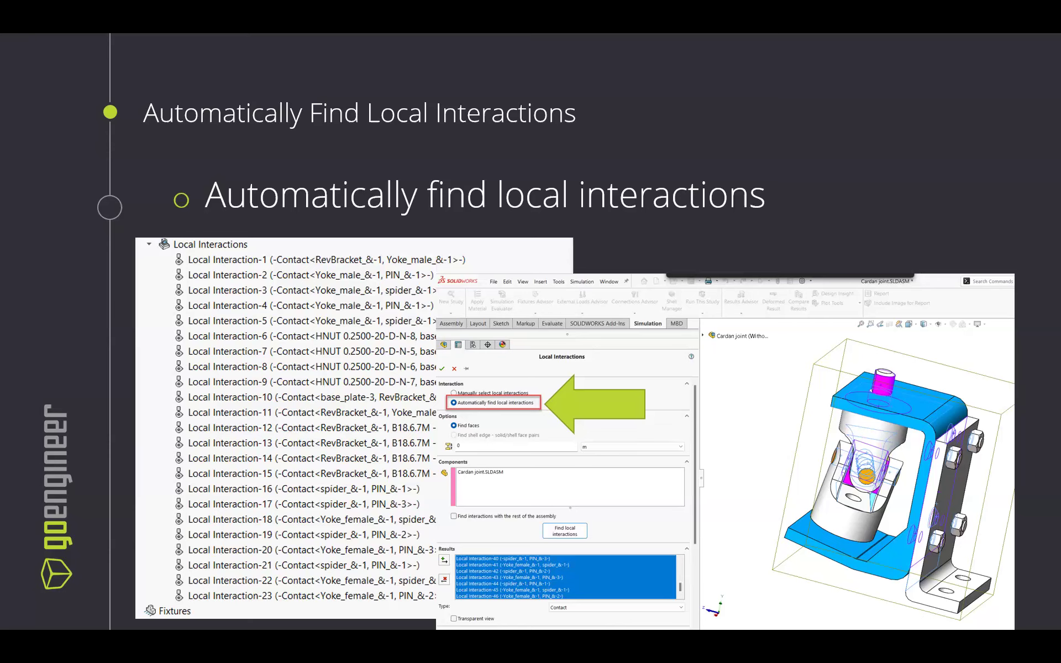
Switch to the Cardan joint assembly in SOLIDWORKS and examine the local interactions in its Stress Analysis study.
key("alt+Tab")
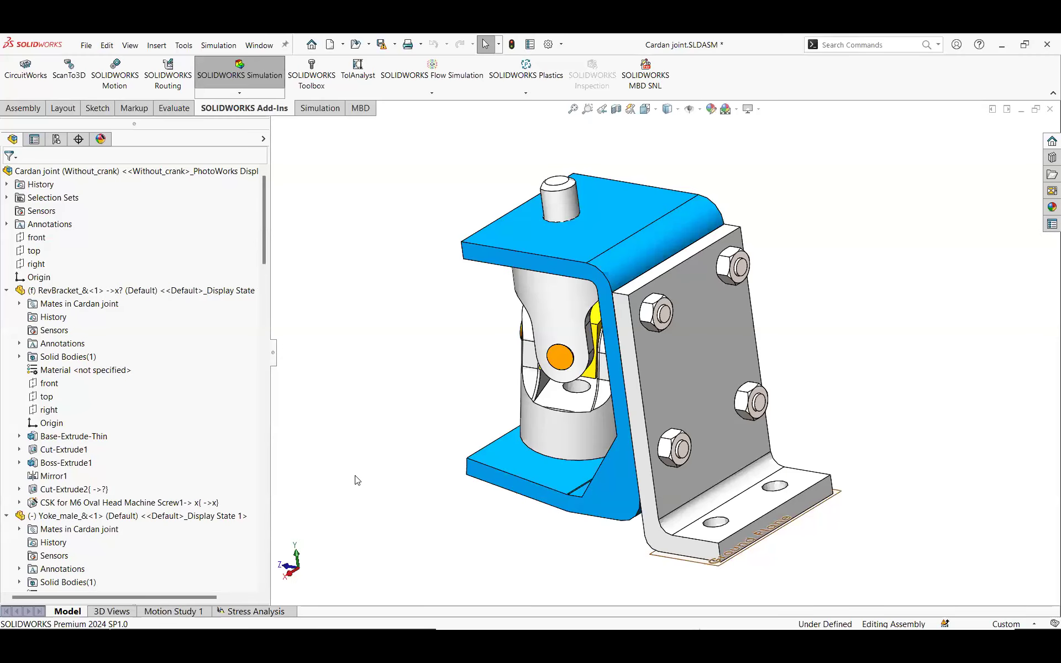
left_click(254, 613)
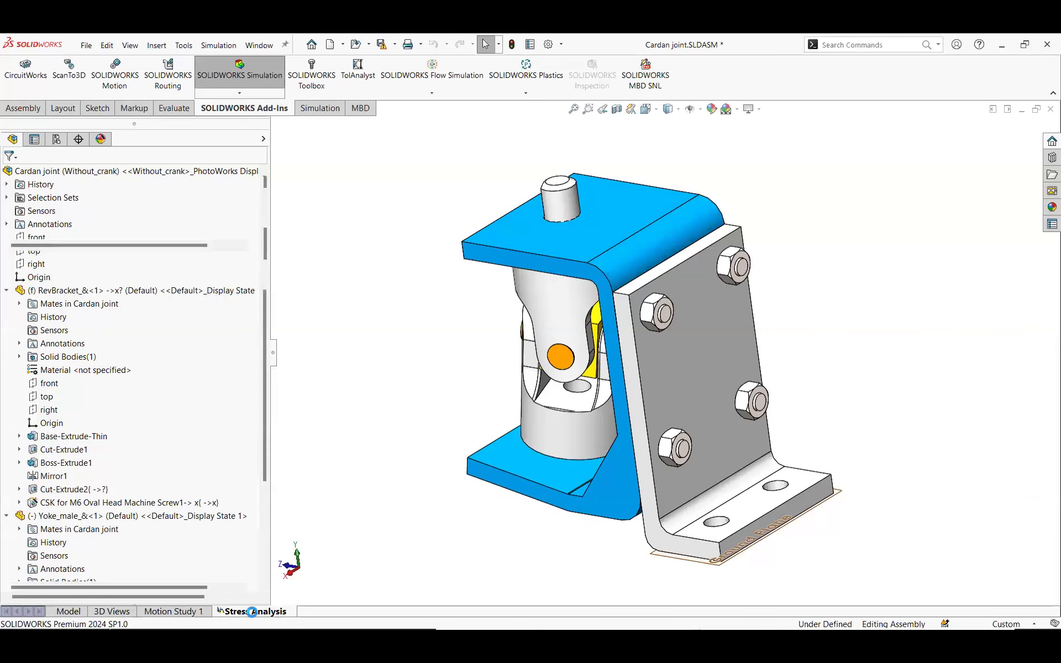
middle_click_drag(429, 358, 547, 332)
scroll(40, 426, "down", 5)
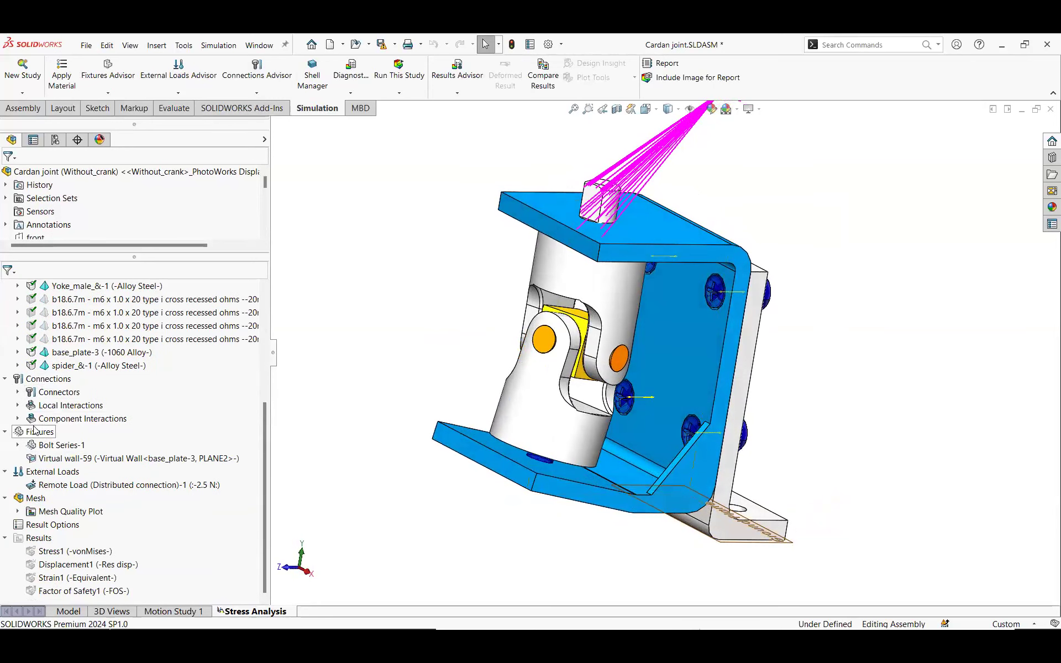
left_click(17, 405)
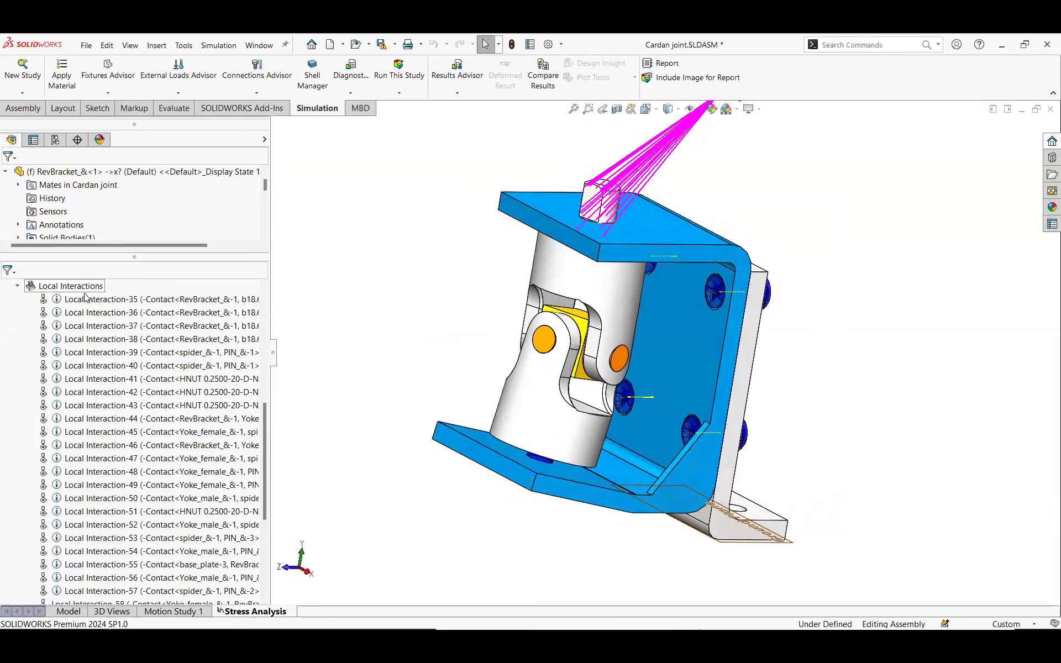
scroll(114, 380, "down", 3)
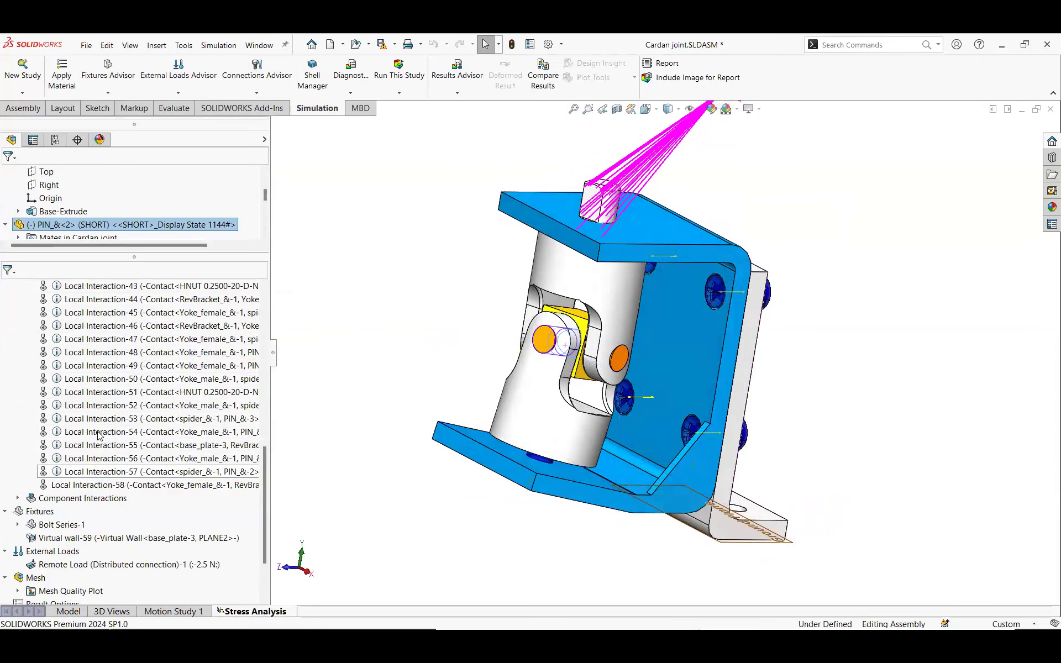
scroll(99, 398, "up", 4)
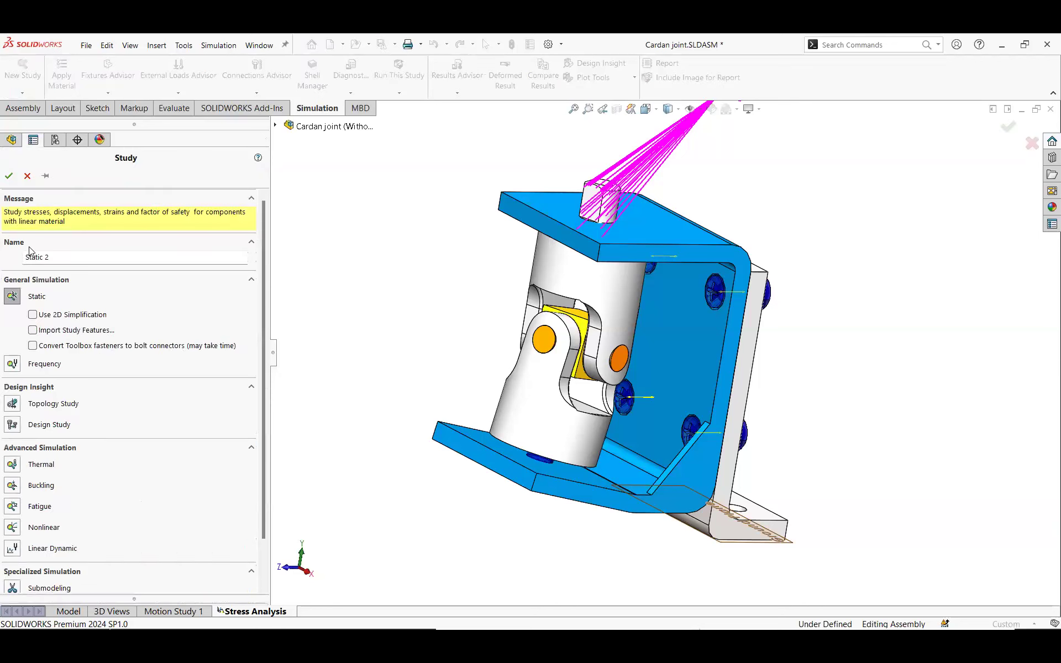
Create a static study named Static 2 and start defining a local interaction in it.
left_click(13, 179)
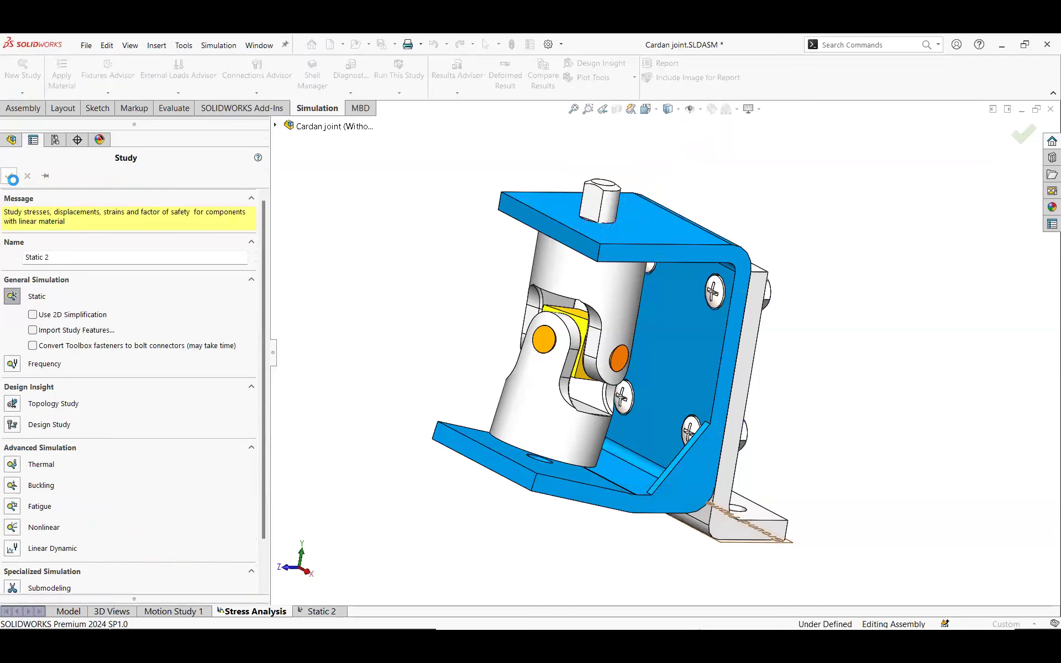
right_click(46, 324)
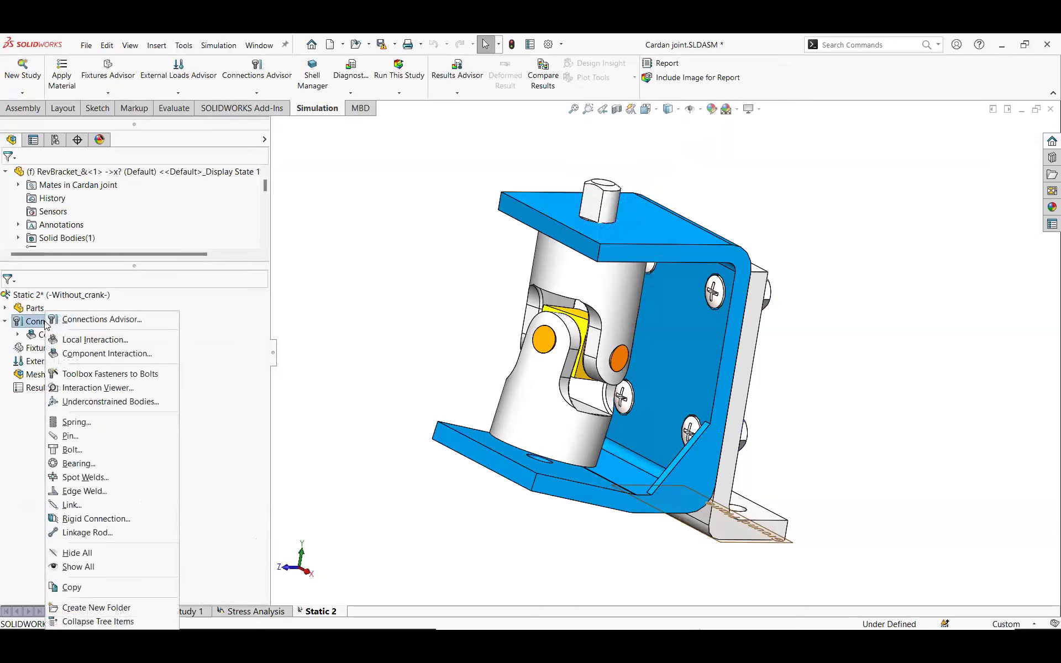
left_click(84, 341)
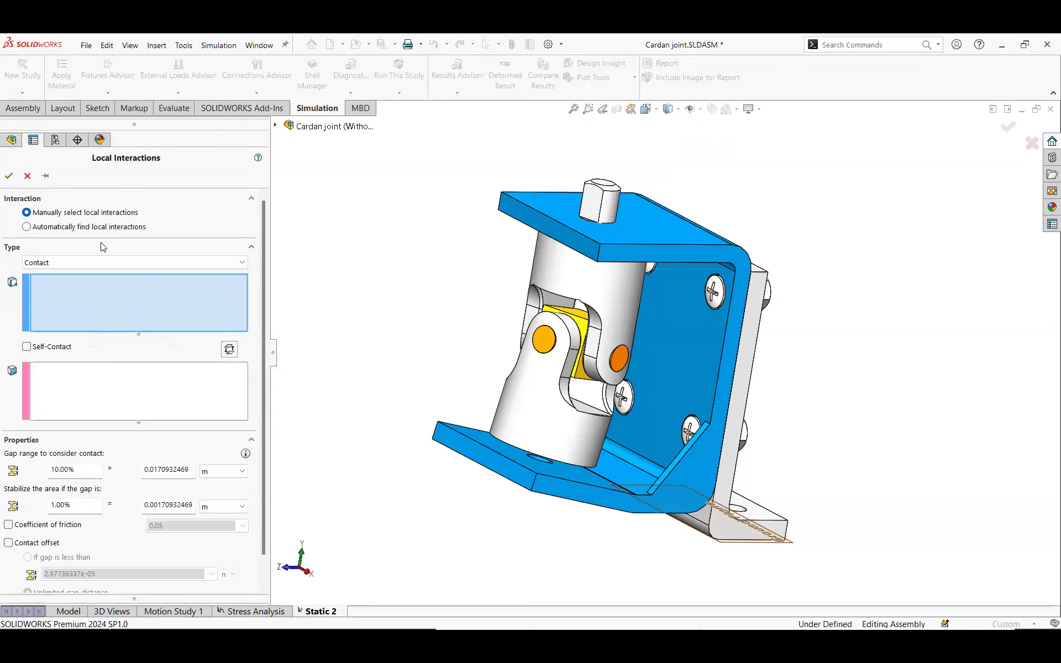
Automatically find local face interactions across the whole Cardan joint assembly, with a maximum clearance of 0 m.
left_click(27, 227)
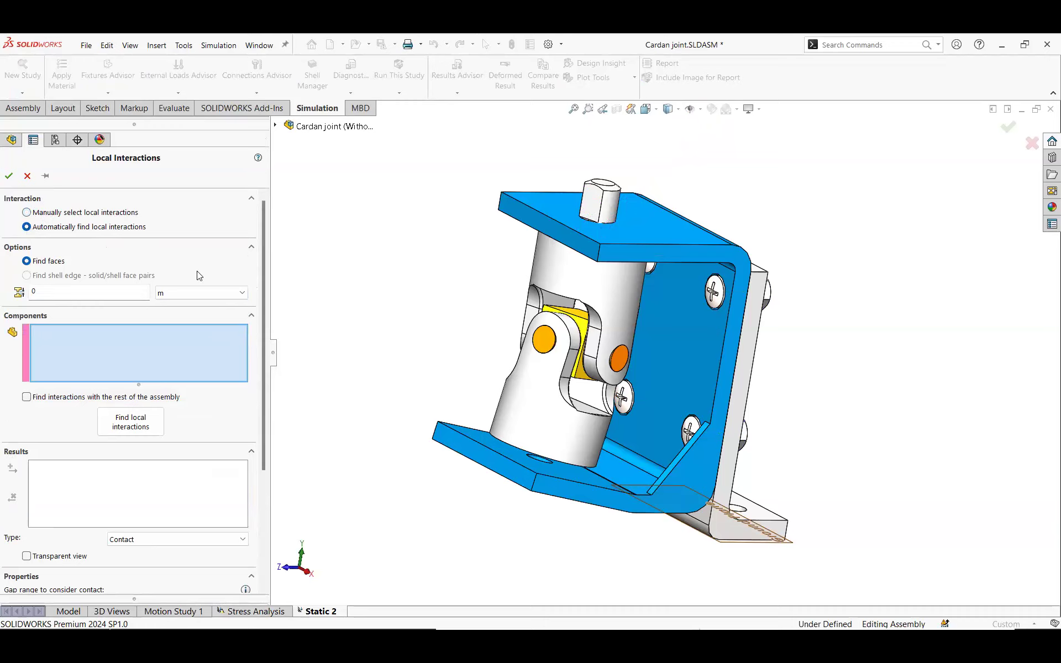
left_click(51, 291)
left_click(113, 342)
left_click(312, 128)
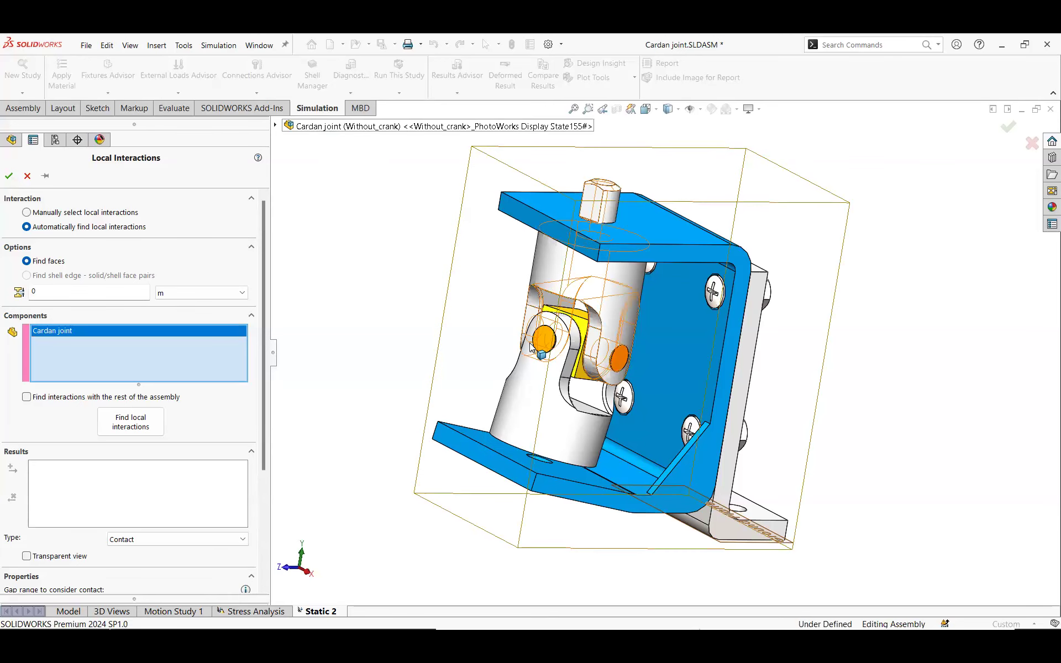
left_click(138, 423)
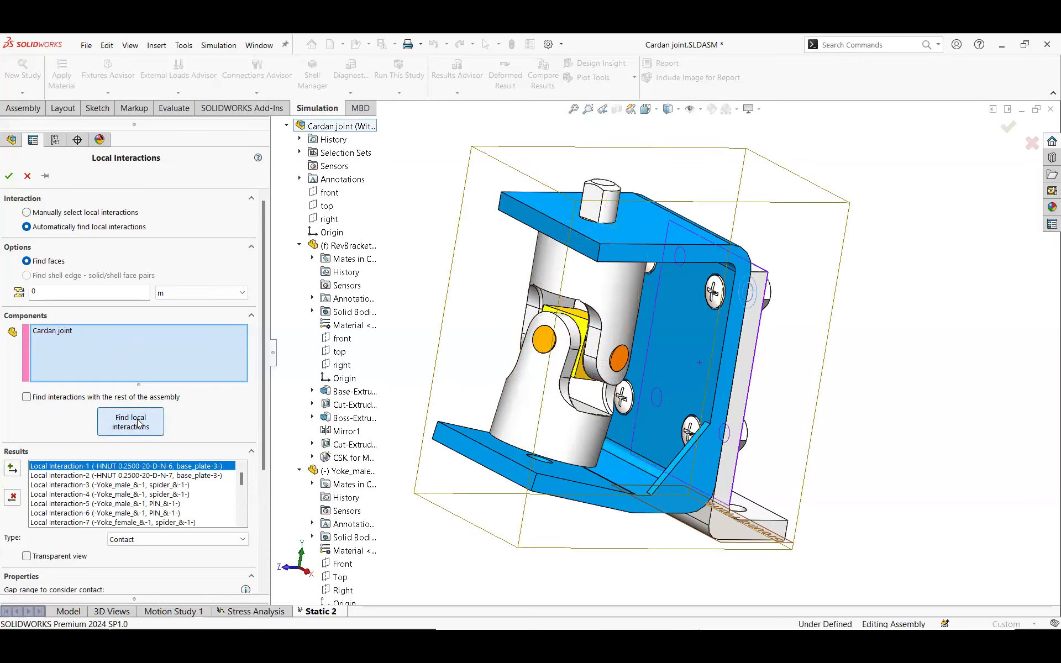
Examine the first few found interactions on the model, including the contacts between Yoke_male and spider.
left_click_drag(262, 406, 253, 496)
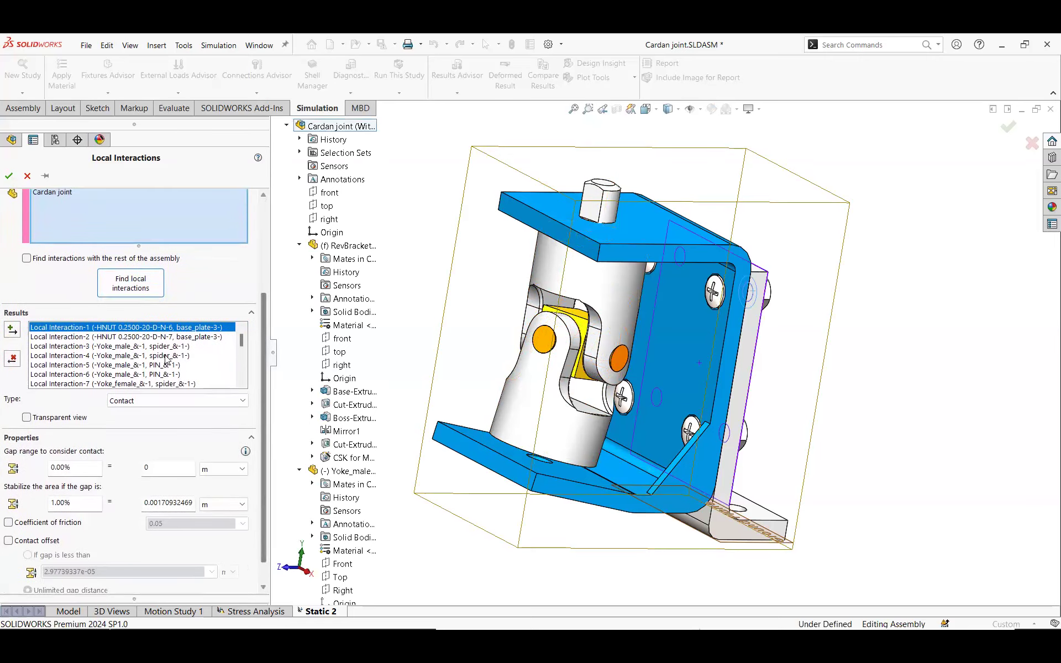
left_click(90, 336)
middle_click_drag(513, 389, 444, 401)
left_click(132, 356)
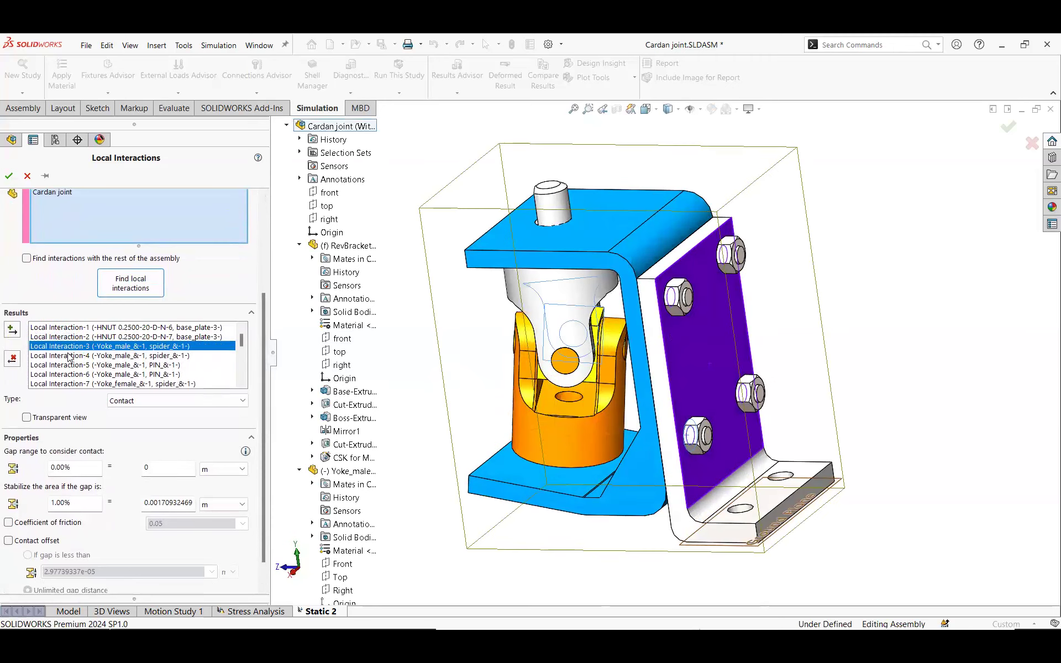
scroll(533, 365, "down", 4)
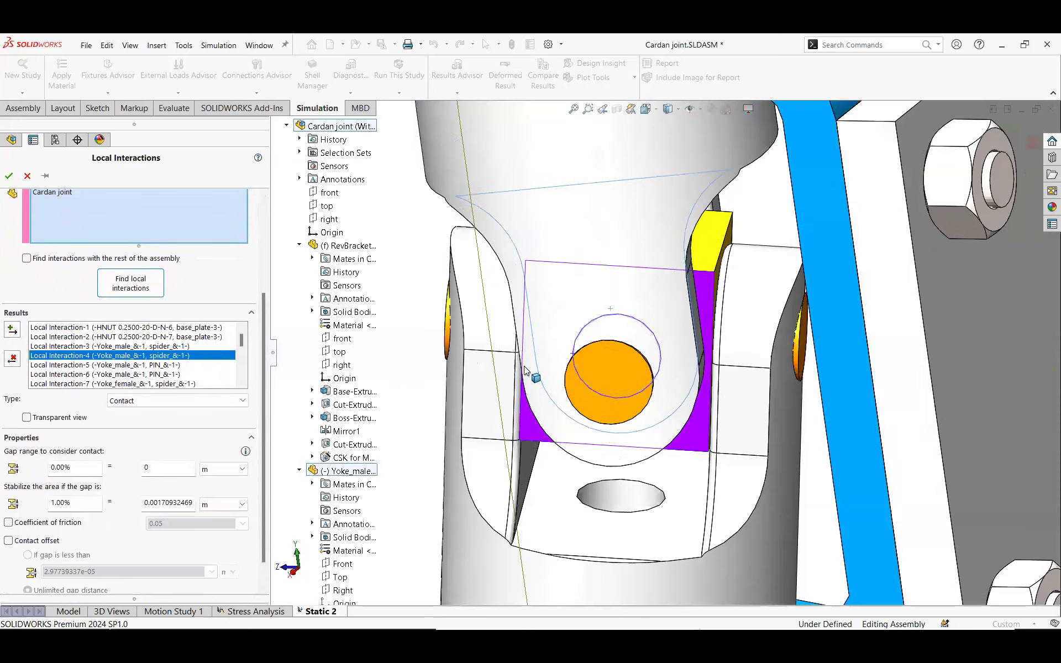
key("f")
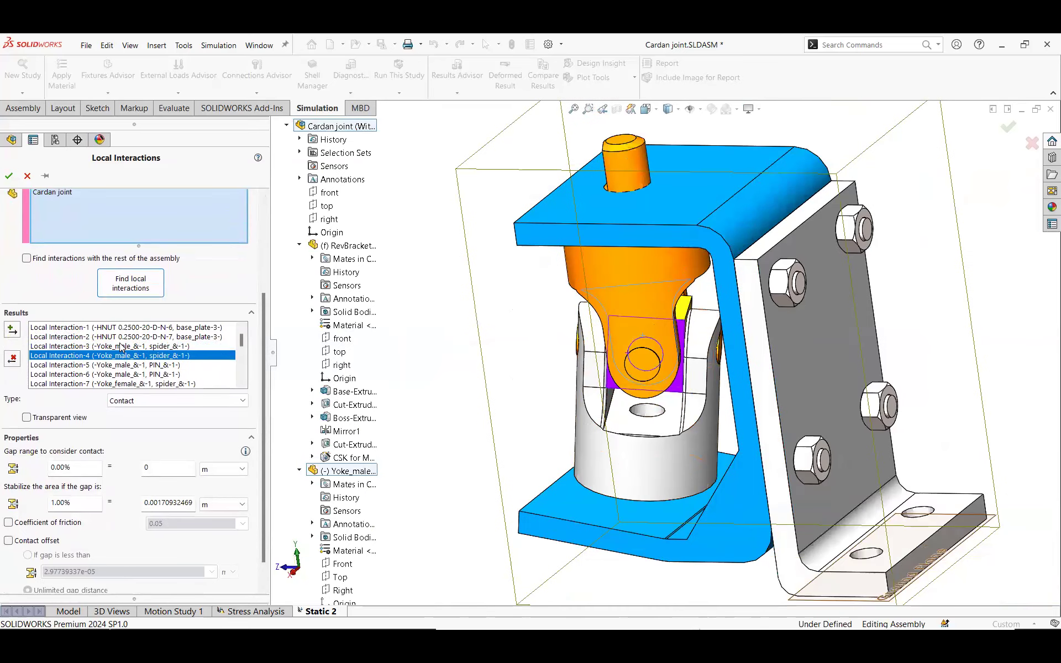
left_click(96, 347)
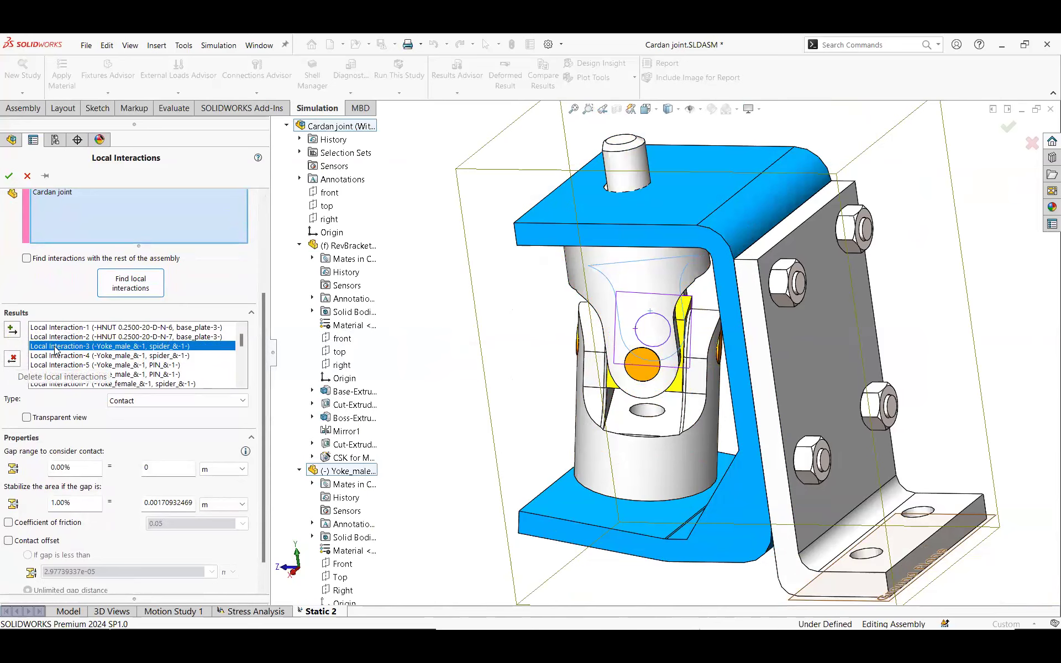
Keep the Contact type for Local Interaction-3 and enable a coefficient of friction of 0.05.
left_click(243, 402)
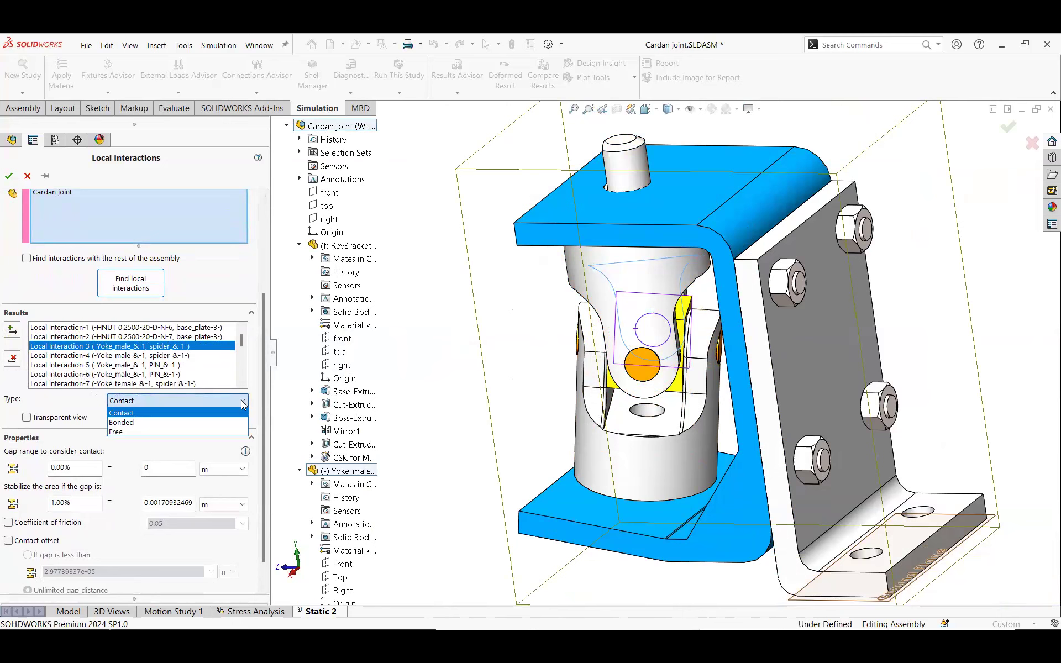
left_click(122, 413)
scroll(121, 417, "up", 3)
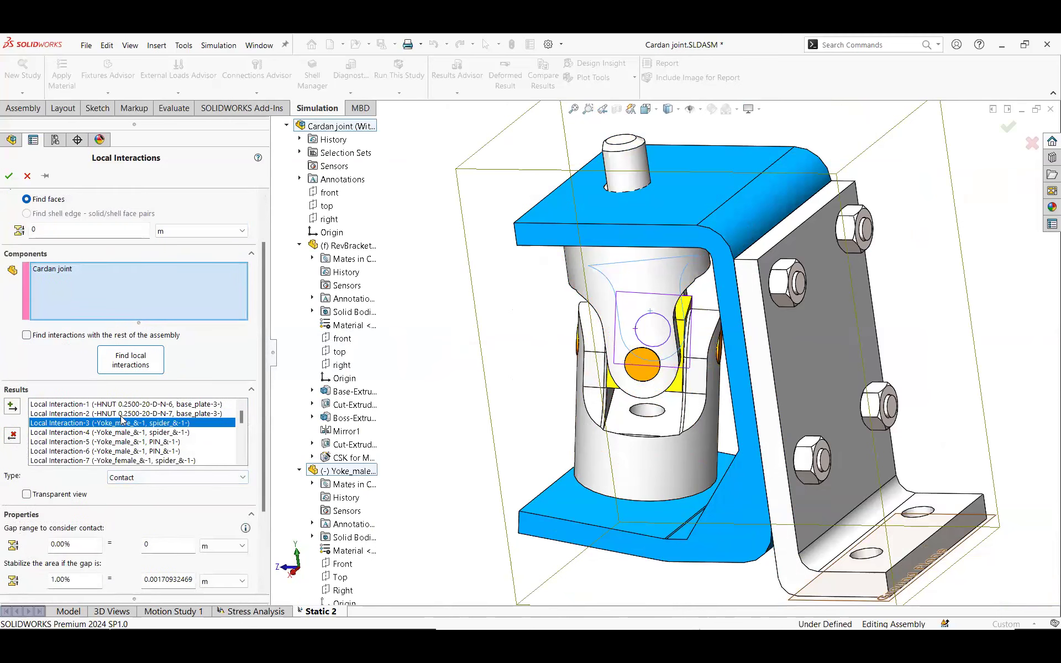
scroll(257, 482, "down", 4)
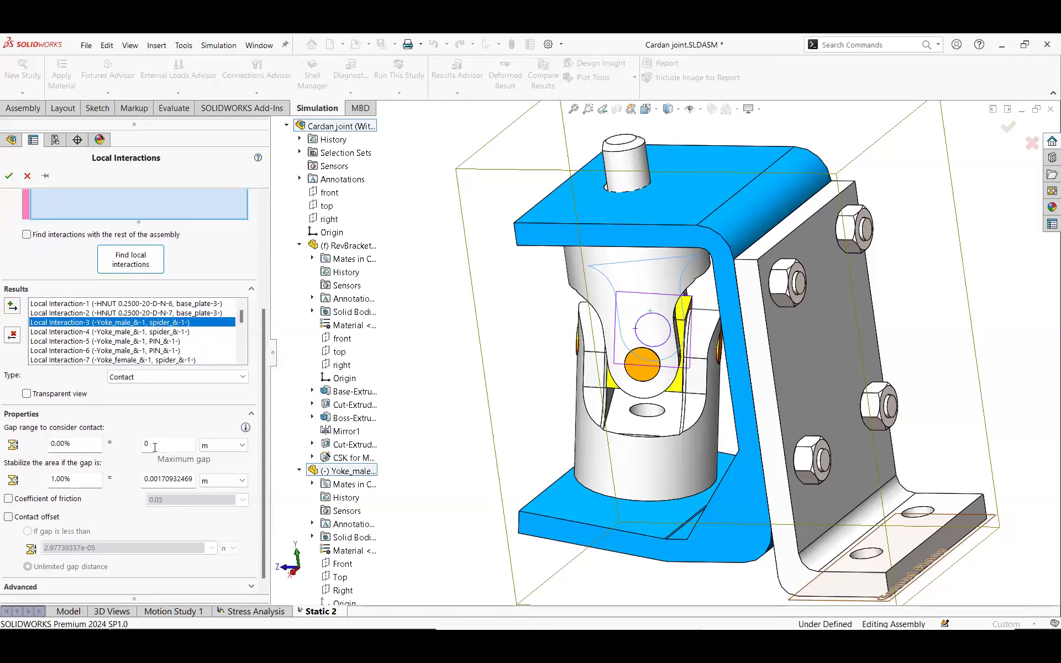
left_click(8, 498)
scroll(257, 356, "up", 3)
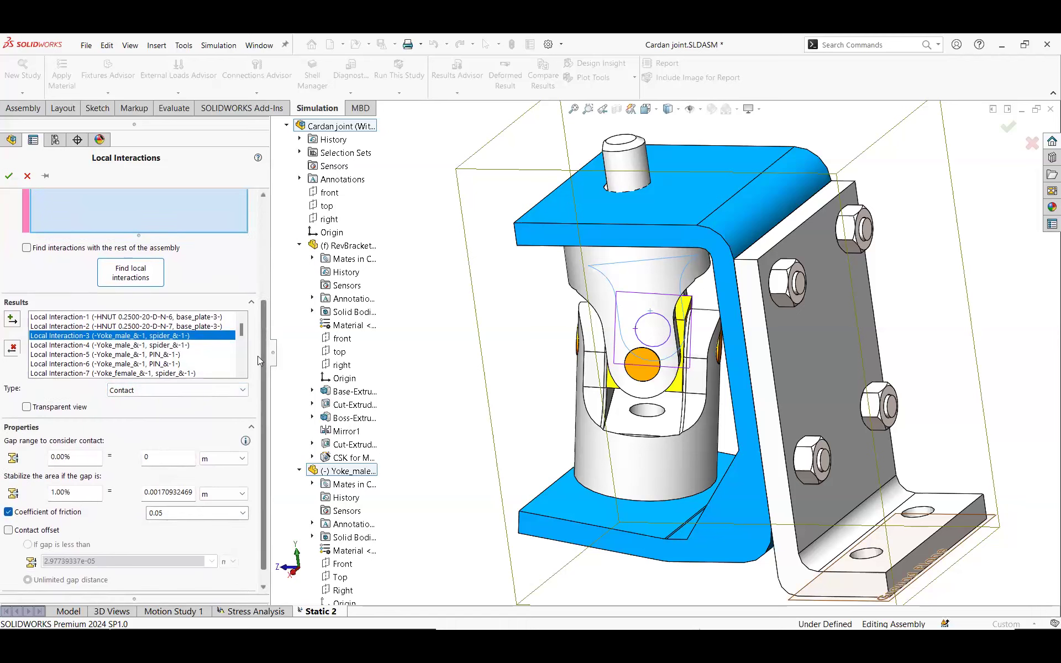
Create Local Interaction-1 from the found results, and create all the remaining interactions together as contacts.
left_click(47, 390)
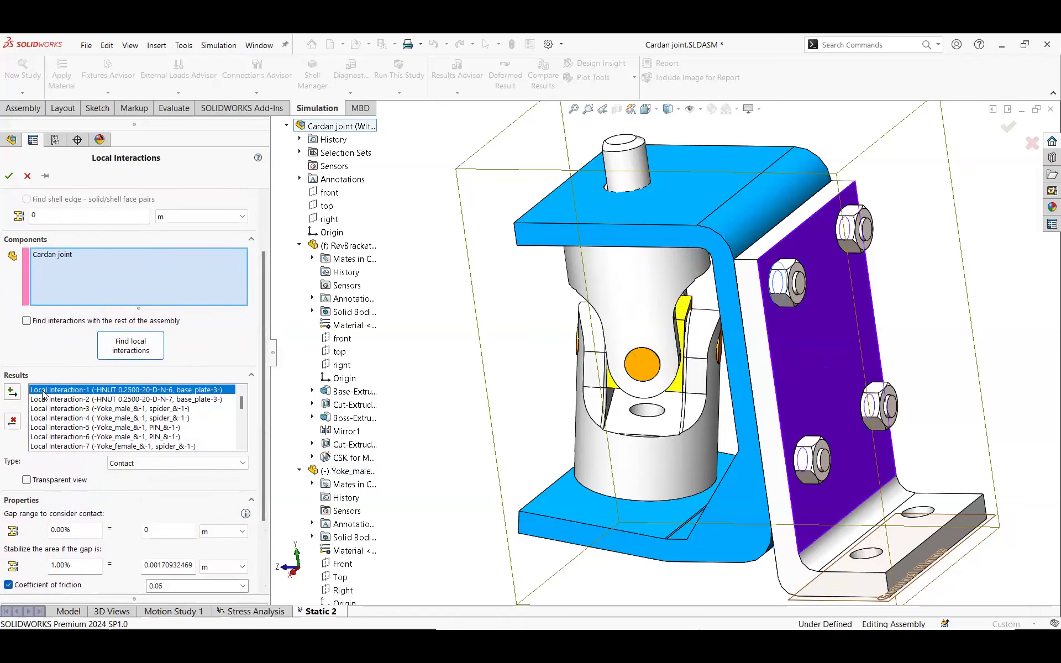
left_click(15, 397)
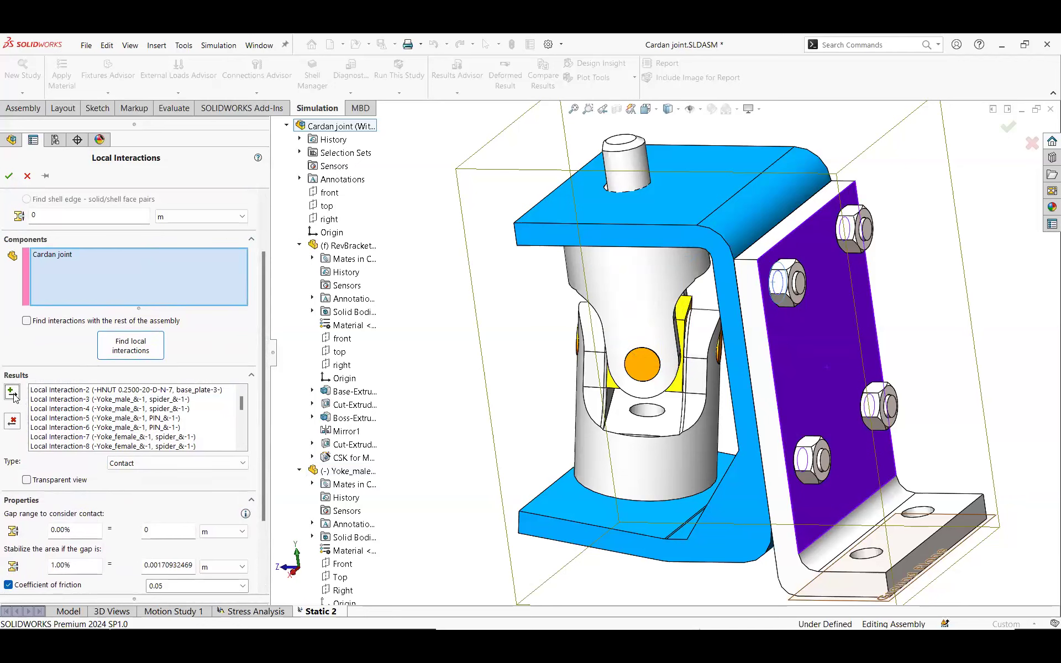
left_click(46, 392)
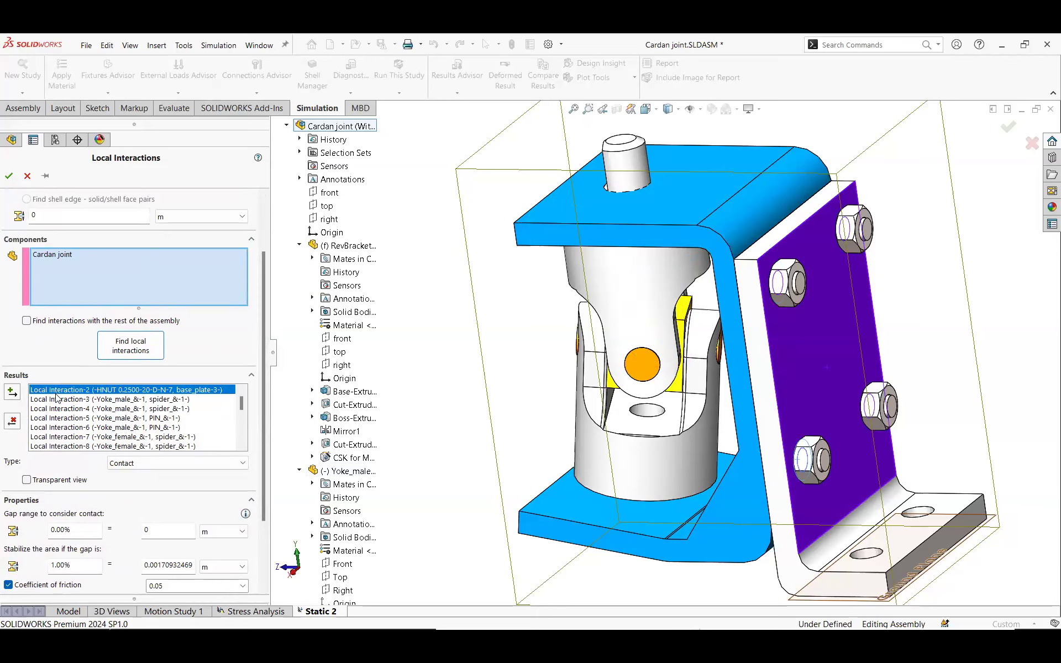
scroll(58, 403, "down", 5)
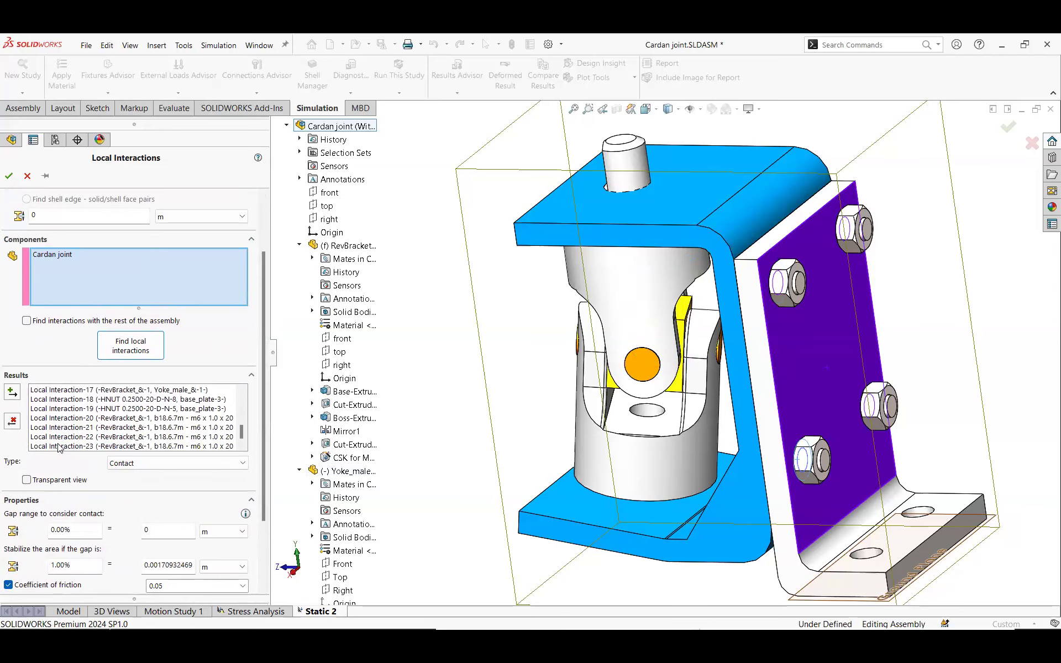
left_click(57, 443, "shift")
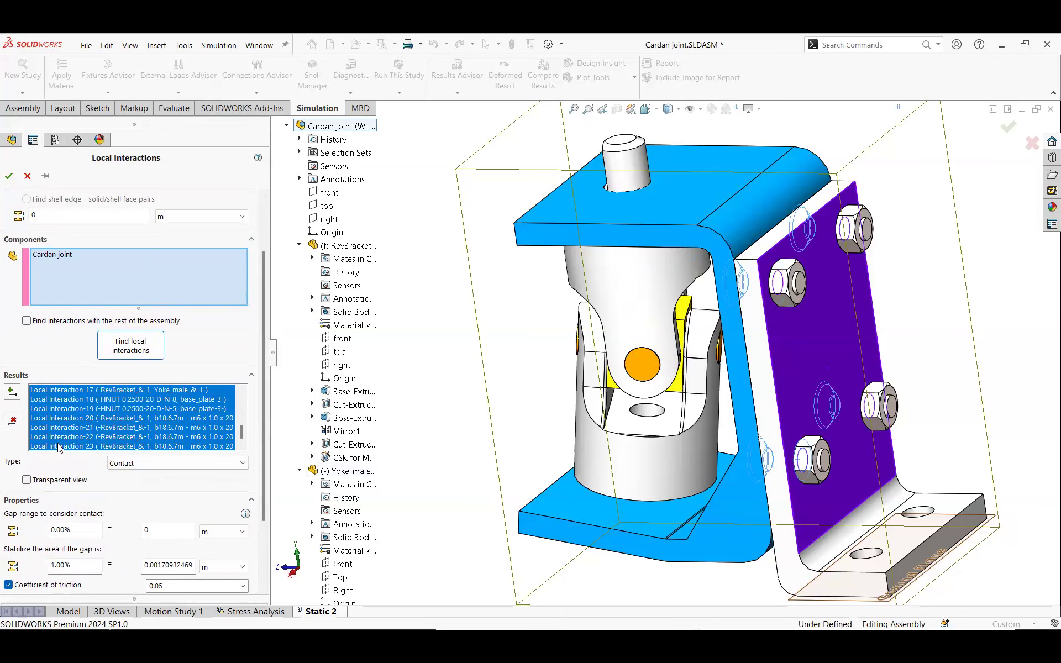
left_click(11, 392)
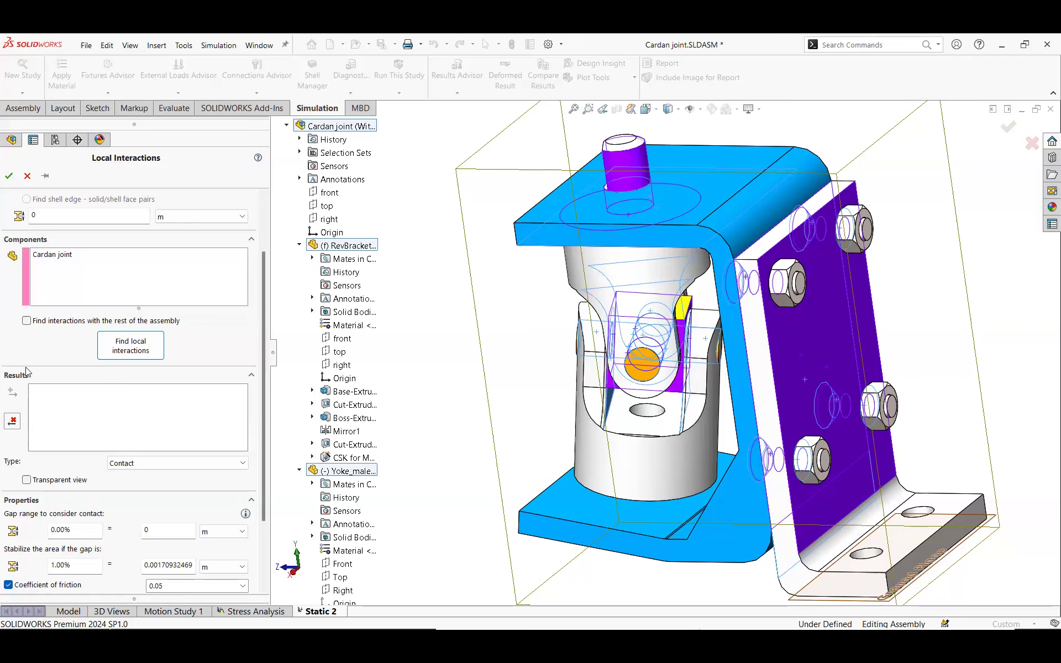
left_click(9, 177)
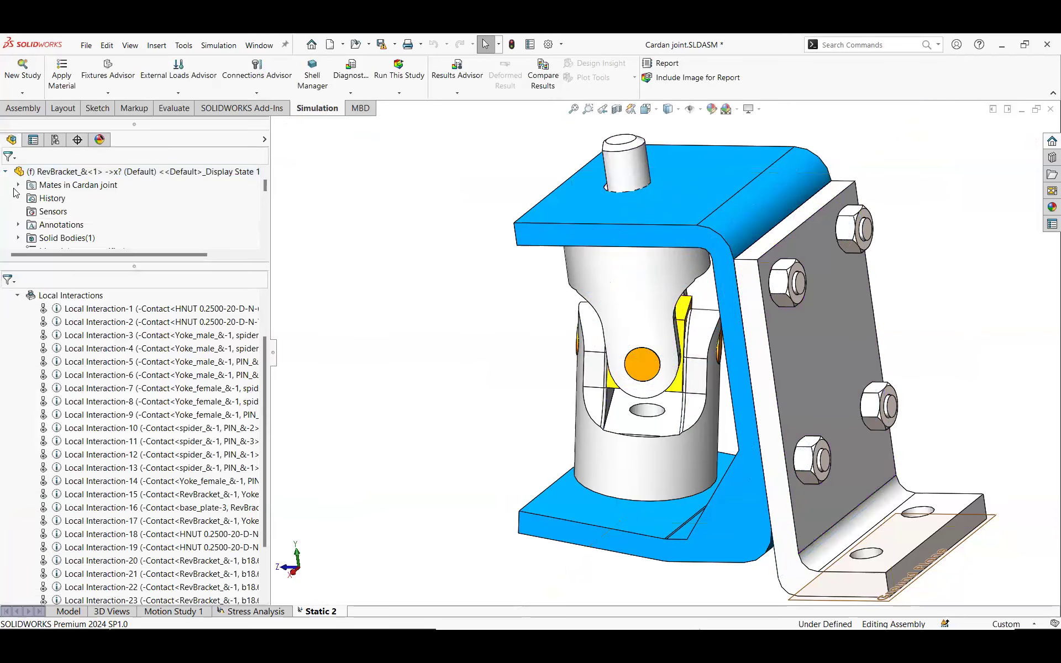
Examine the created local interactions in the Static 2 study and the faces they connect.
scroll(98, 405, "down", 2)
scroll(99, 406, "up", 4)
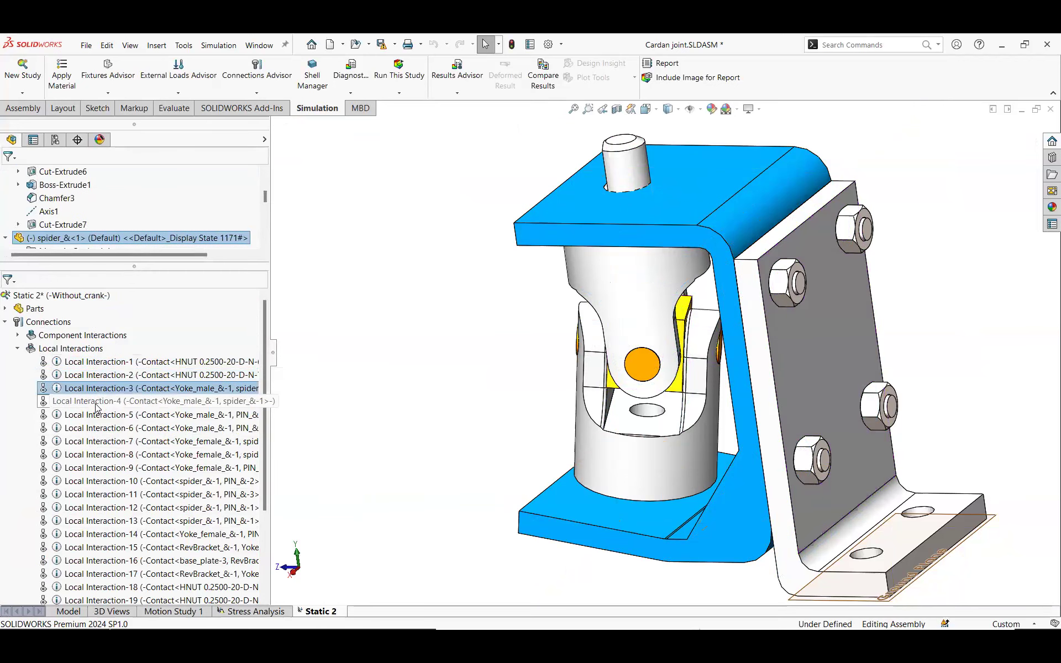
left_click(93, 428)
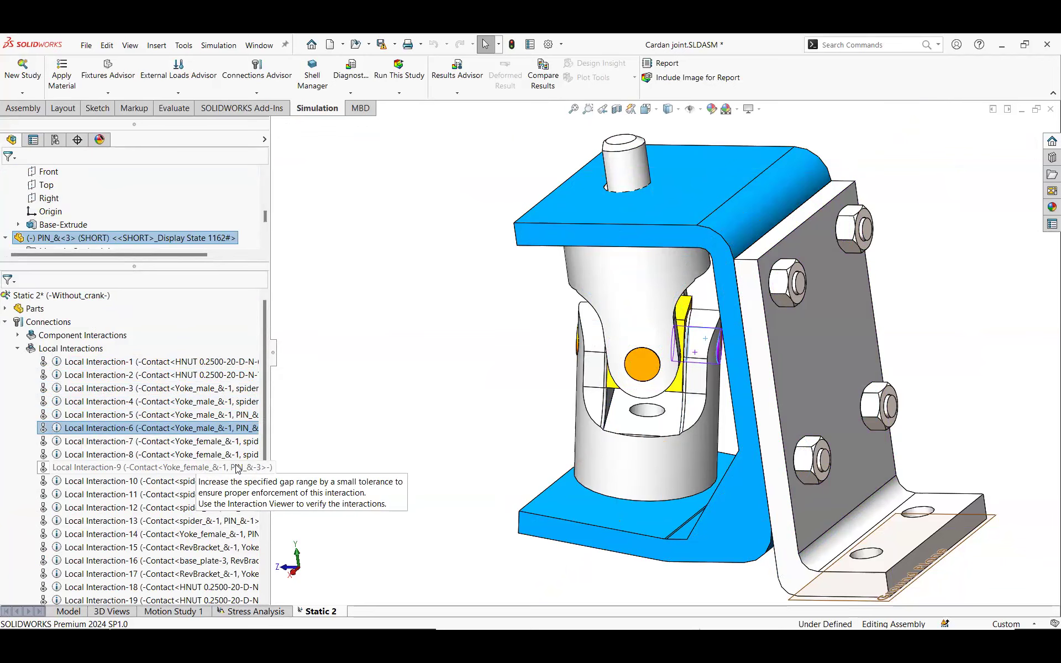
left_click(216, 444)
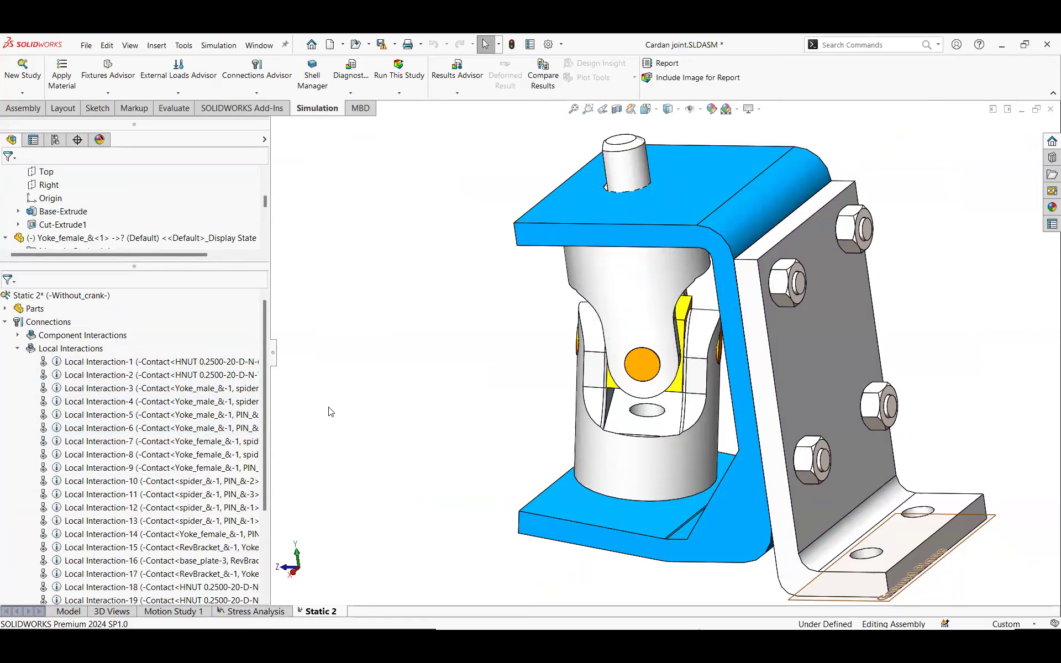
key("alt+Tab")
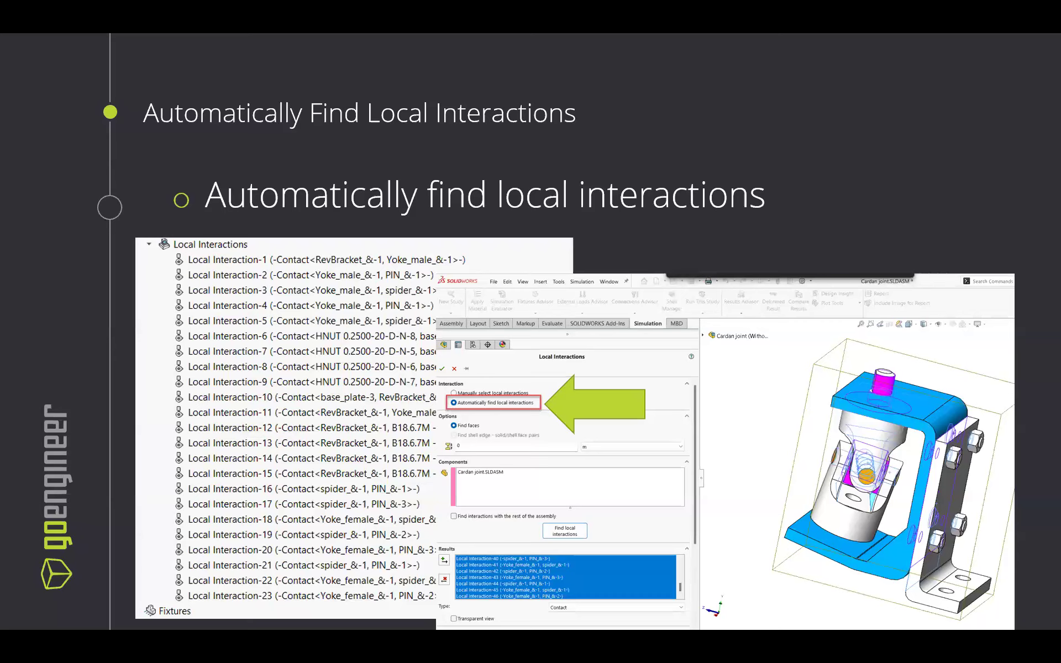
key("Right")
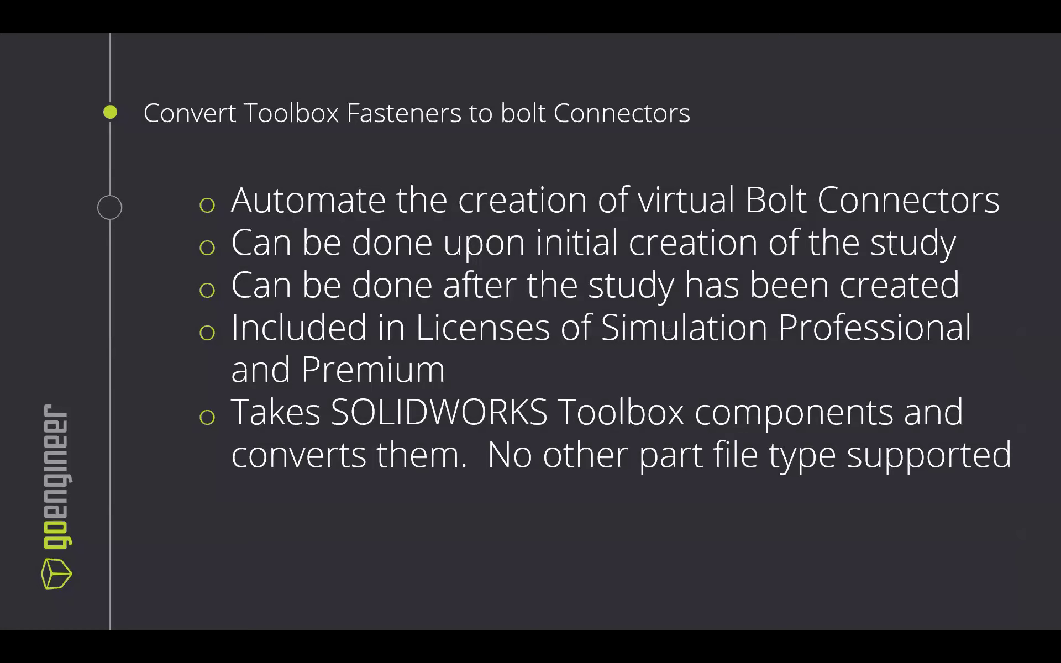